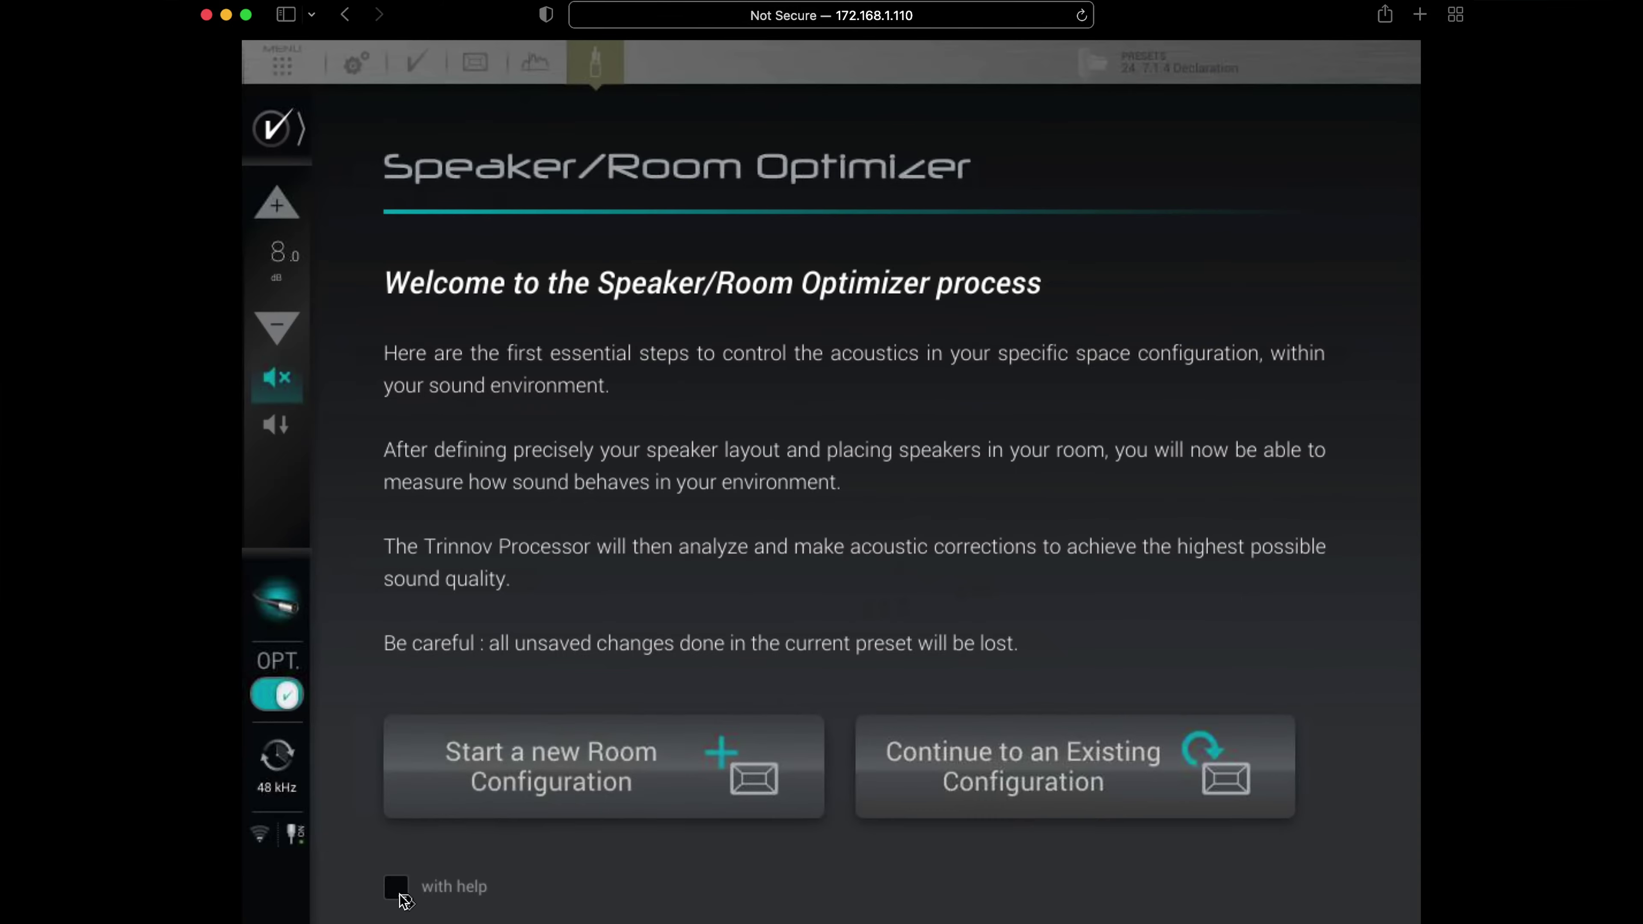
Start a new Room Configuration from the Speaker/Room Optimizer welcome page.
{"action": "left_click", "coordinate": [515, 780]}
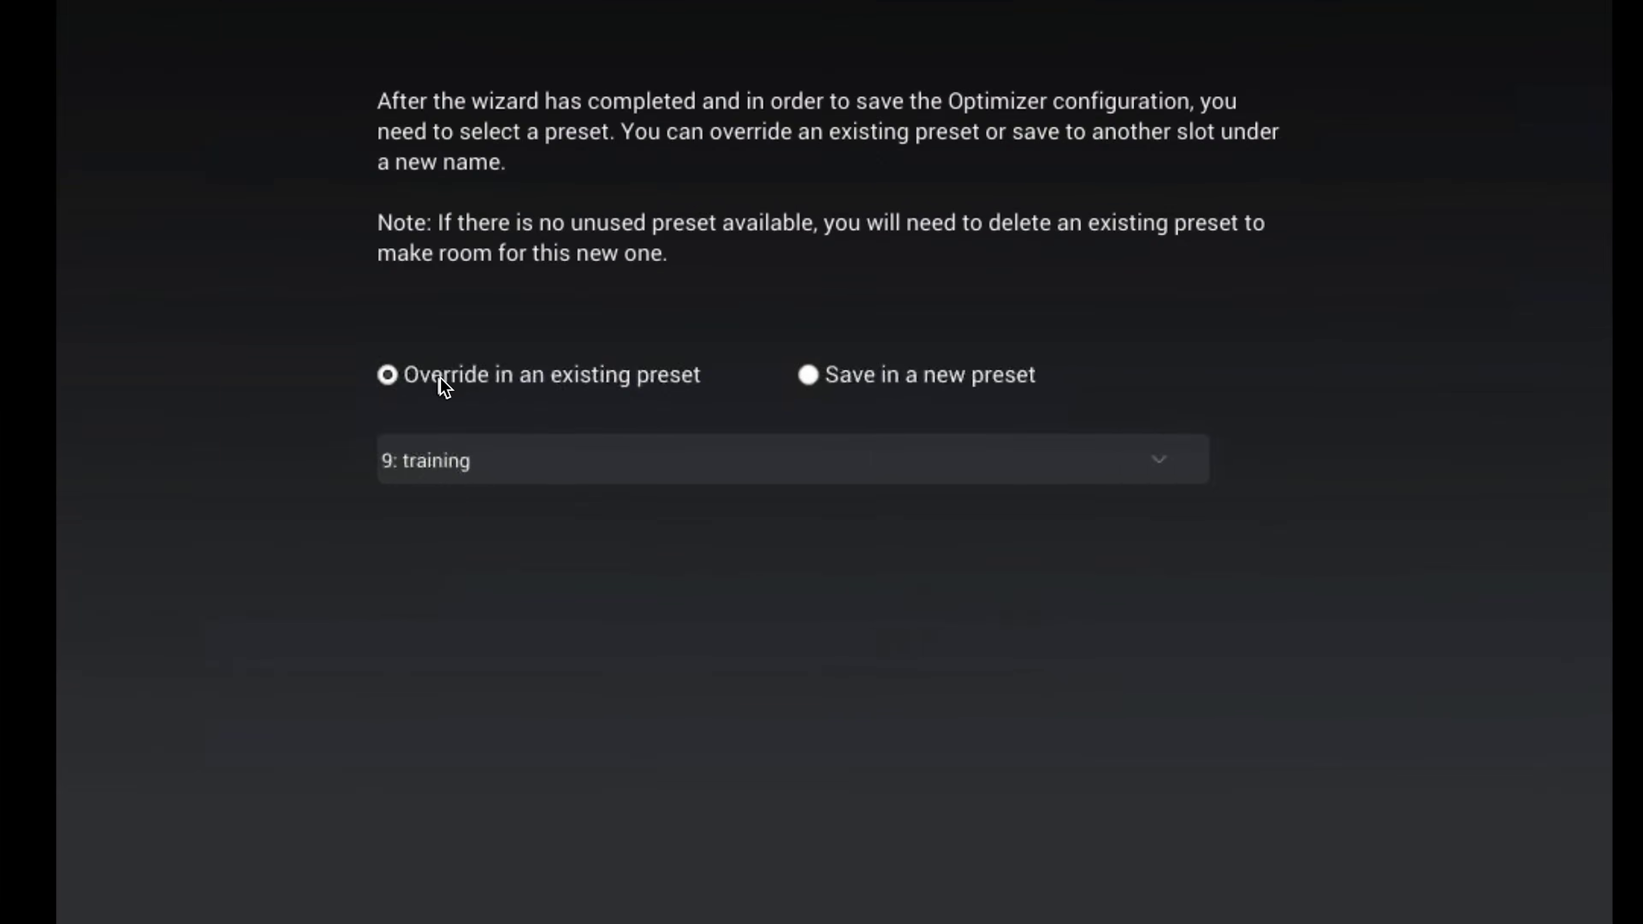
Save the configuration to a new preset named 'Wizard 714' and advance to the Room step.
{"action": "left_click", "coordinate": [844, 347]}
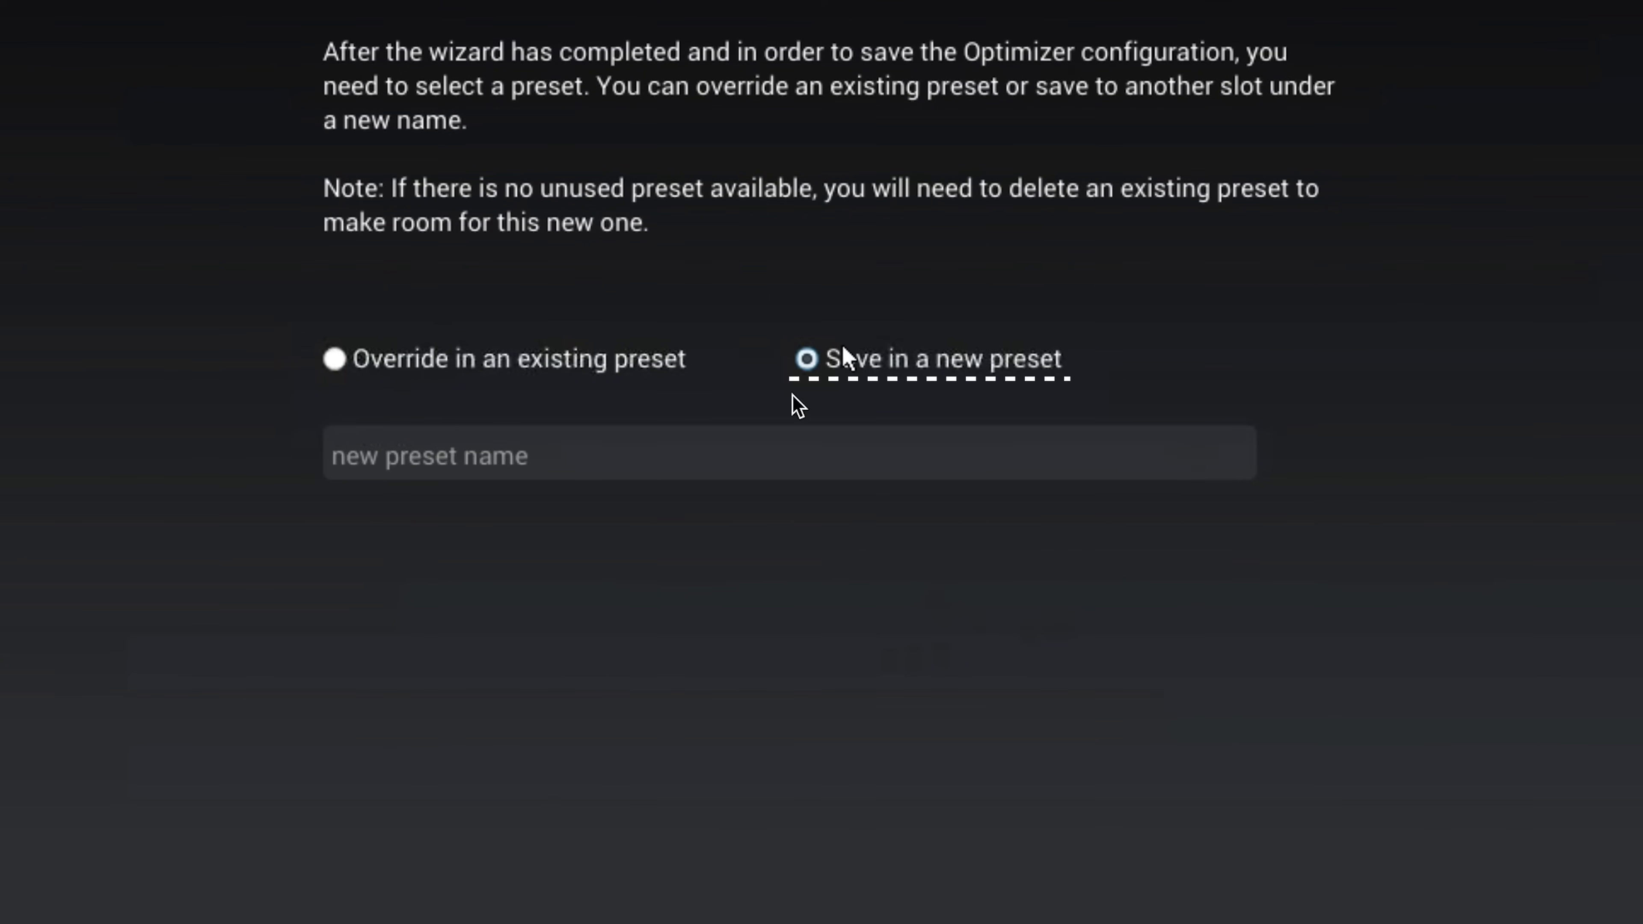
{"action": "left_click", "coordinate": [719, 451]}
{"action": "type", "text": "w"}
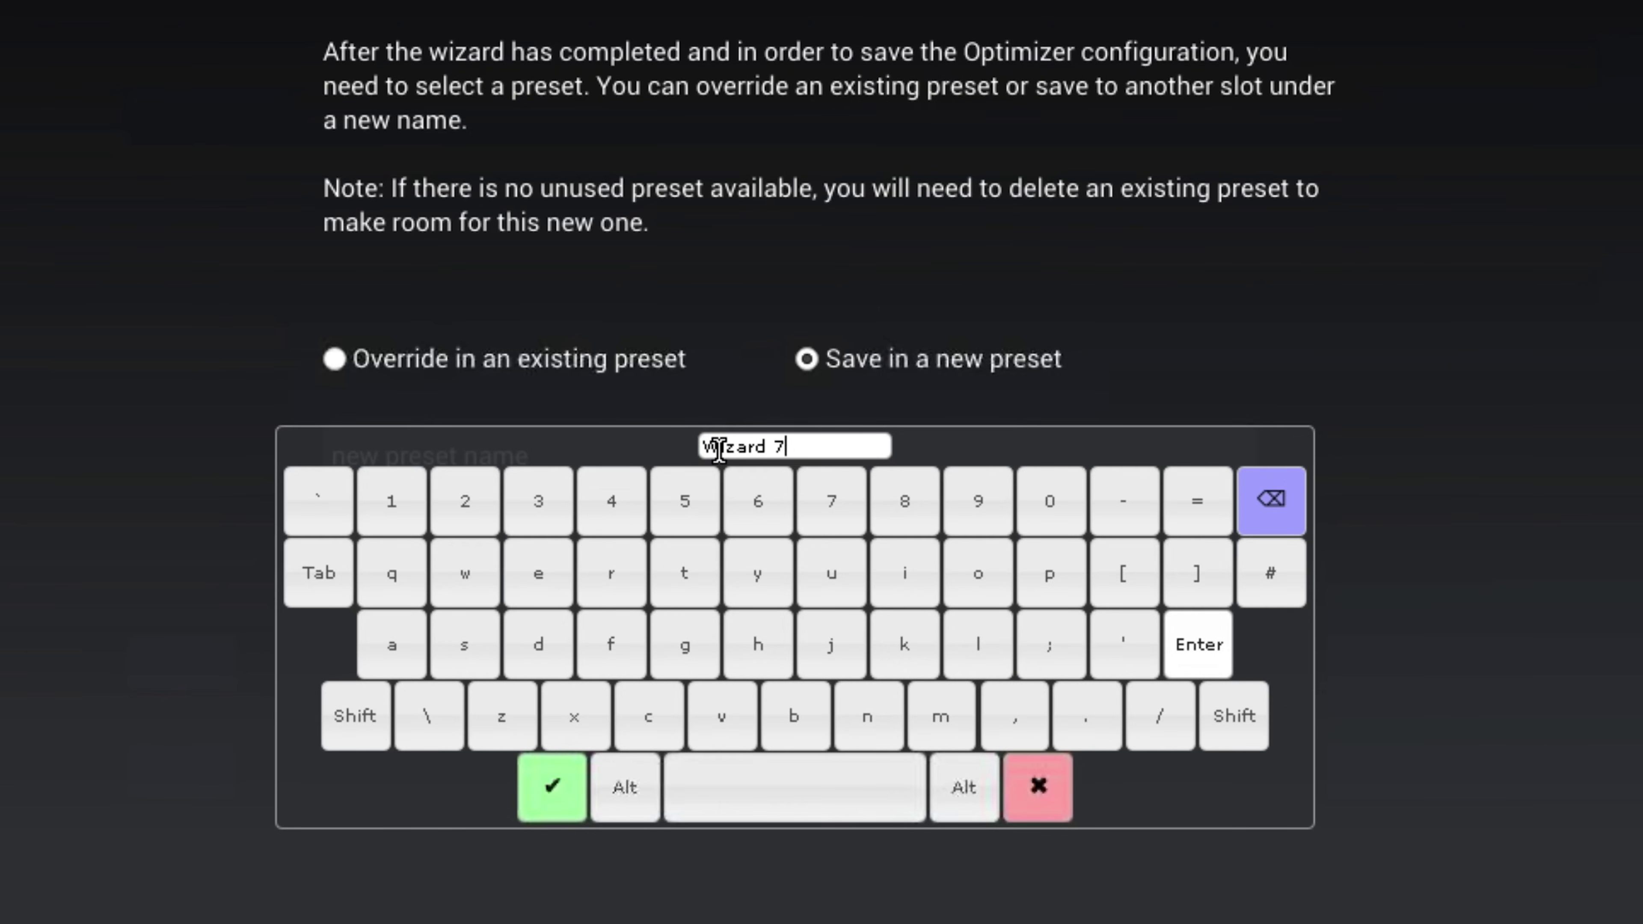
{"action": "left_click", "coordinate": [551, 796]}
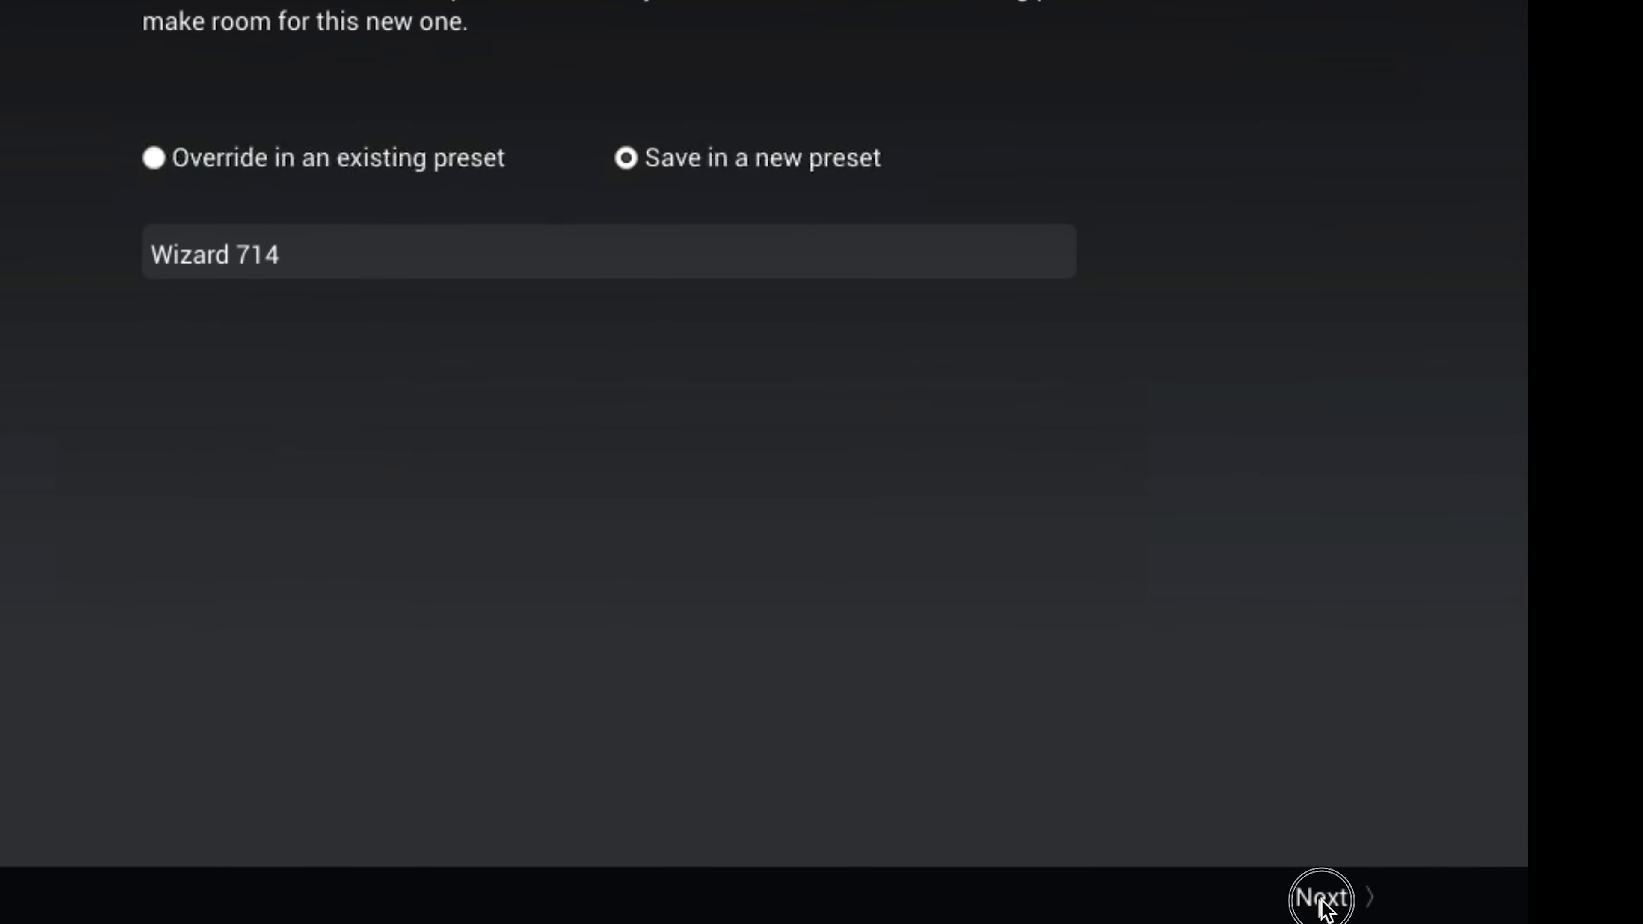
{"action": "left_click", "coordinate": [1321, 901]}
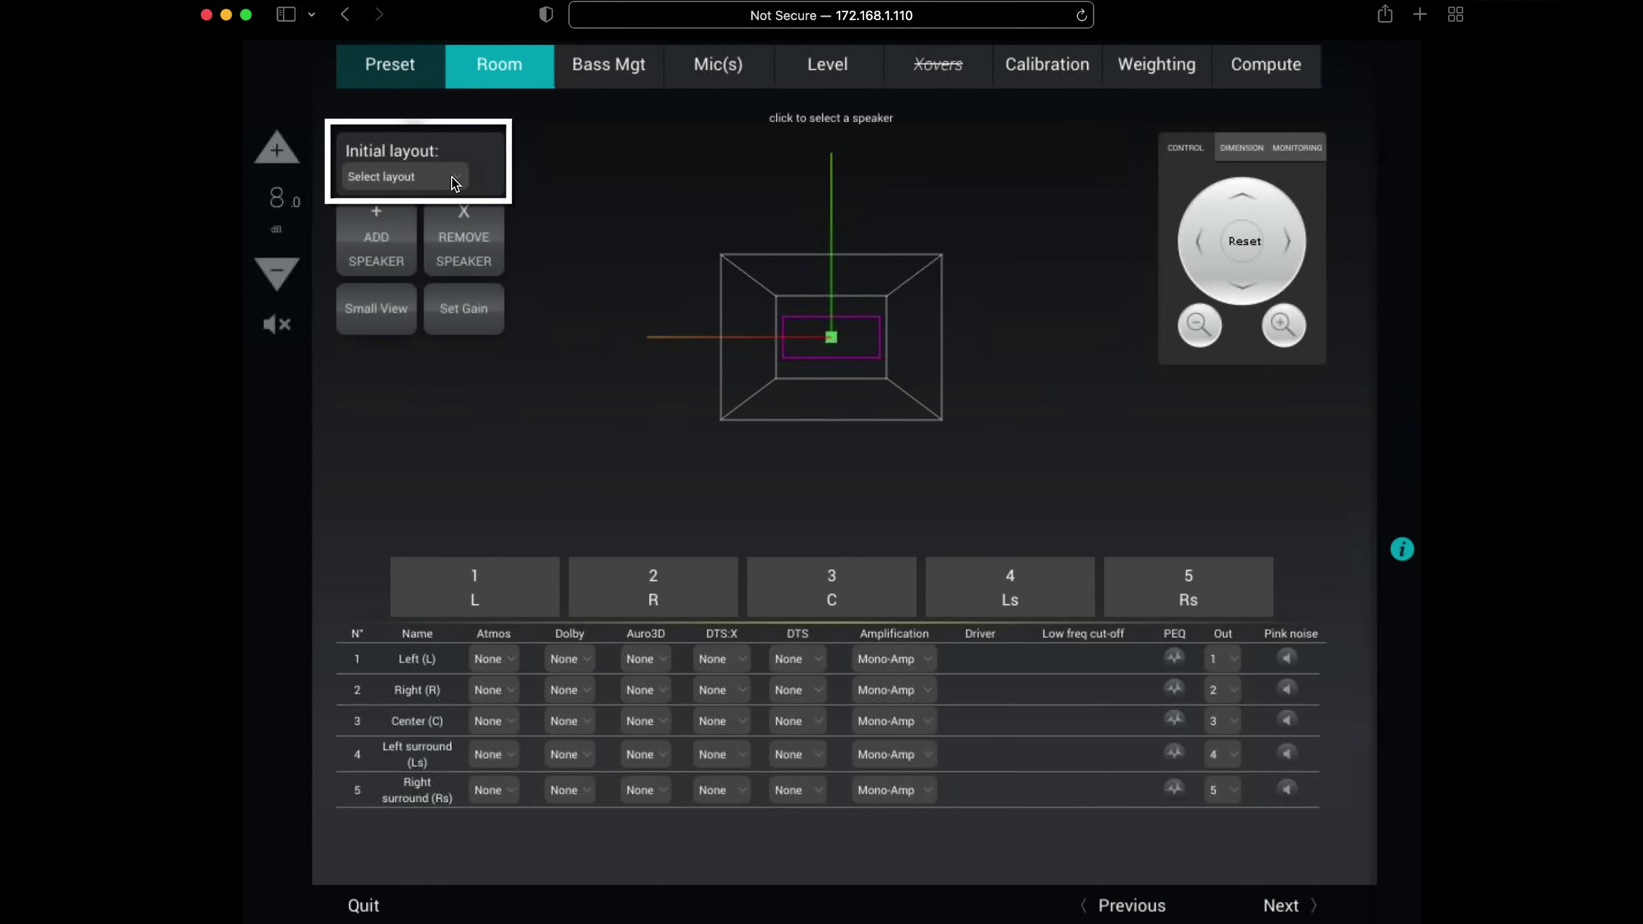
Choose the Atmos 7.1.4 initial layout and select the Left and Right top rear speaker rows.
{"action": "left_click", "coordinate": [452, 183]}
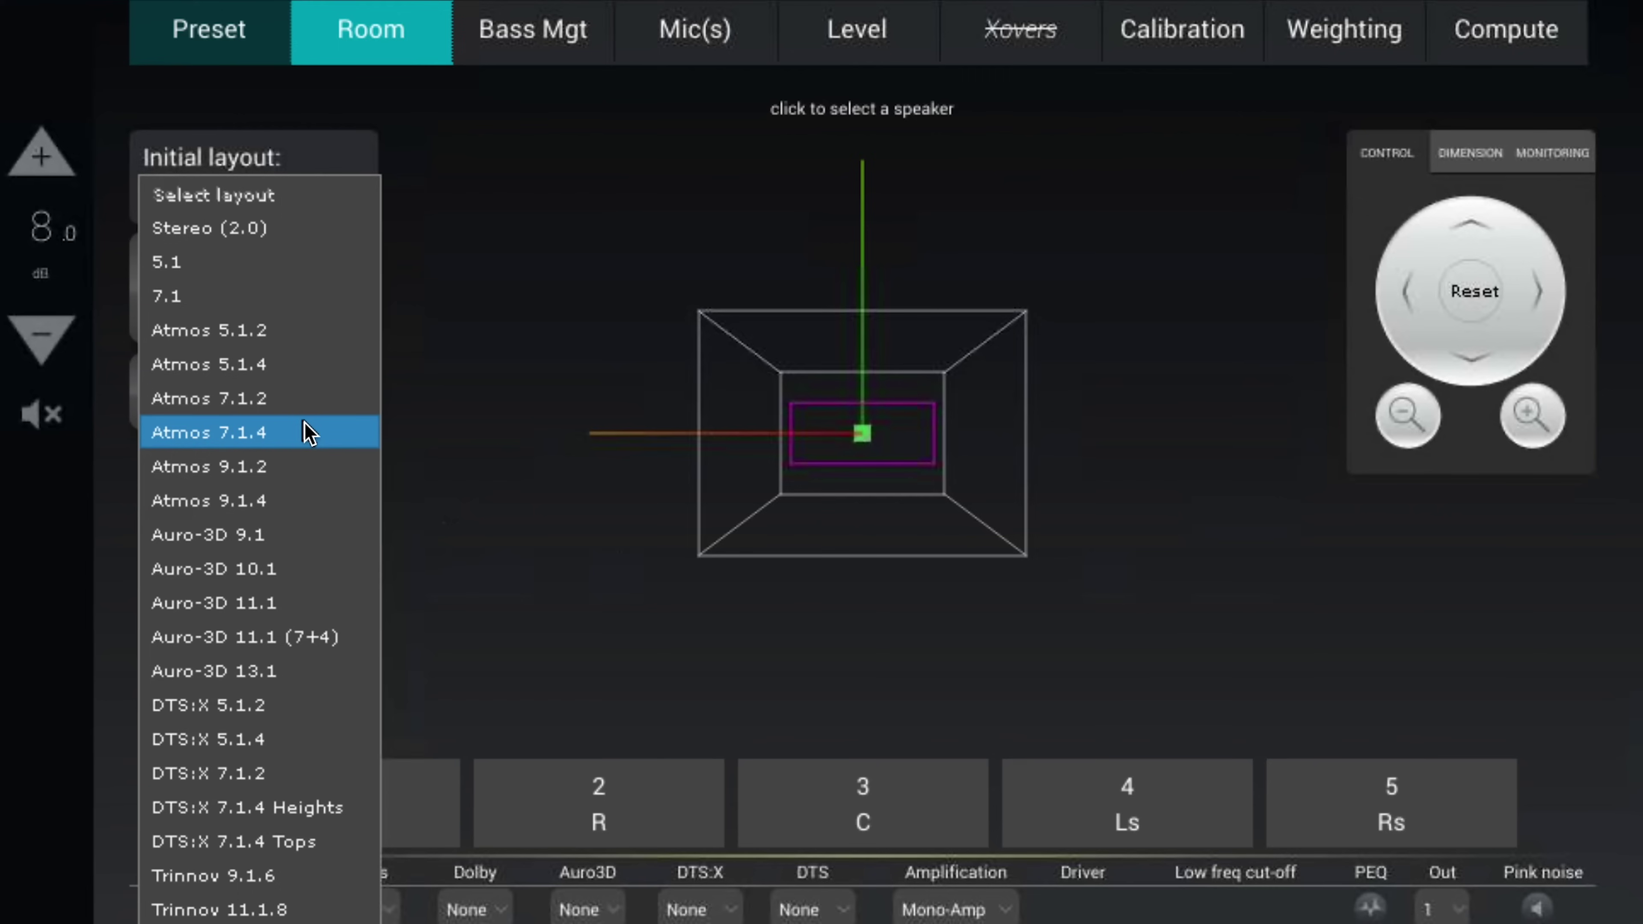
{"action": "left_click", "coordinate": [228, 440]}
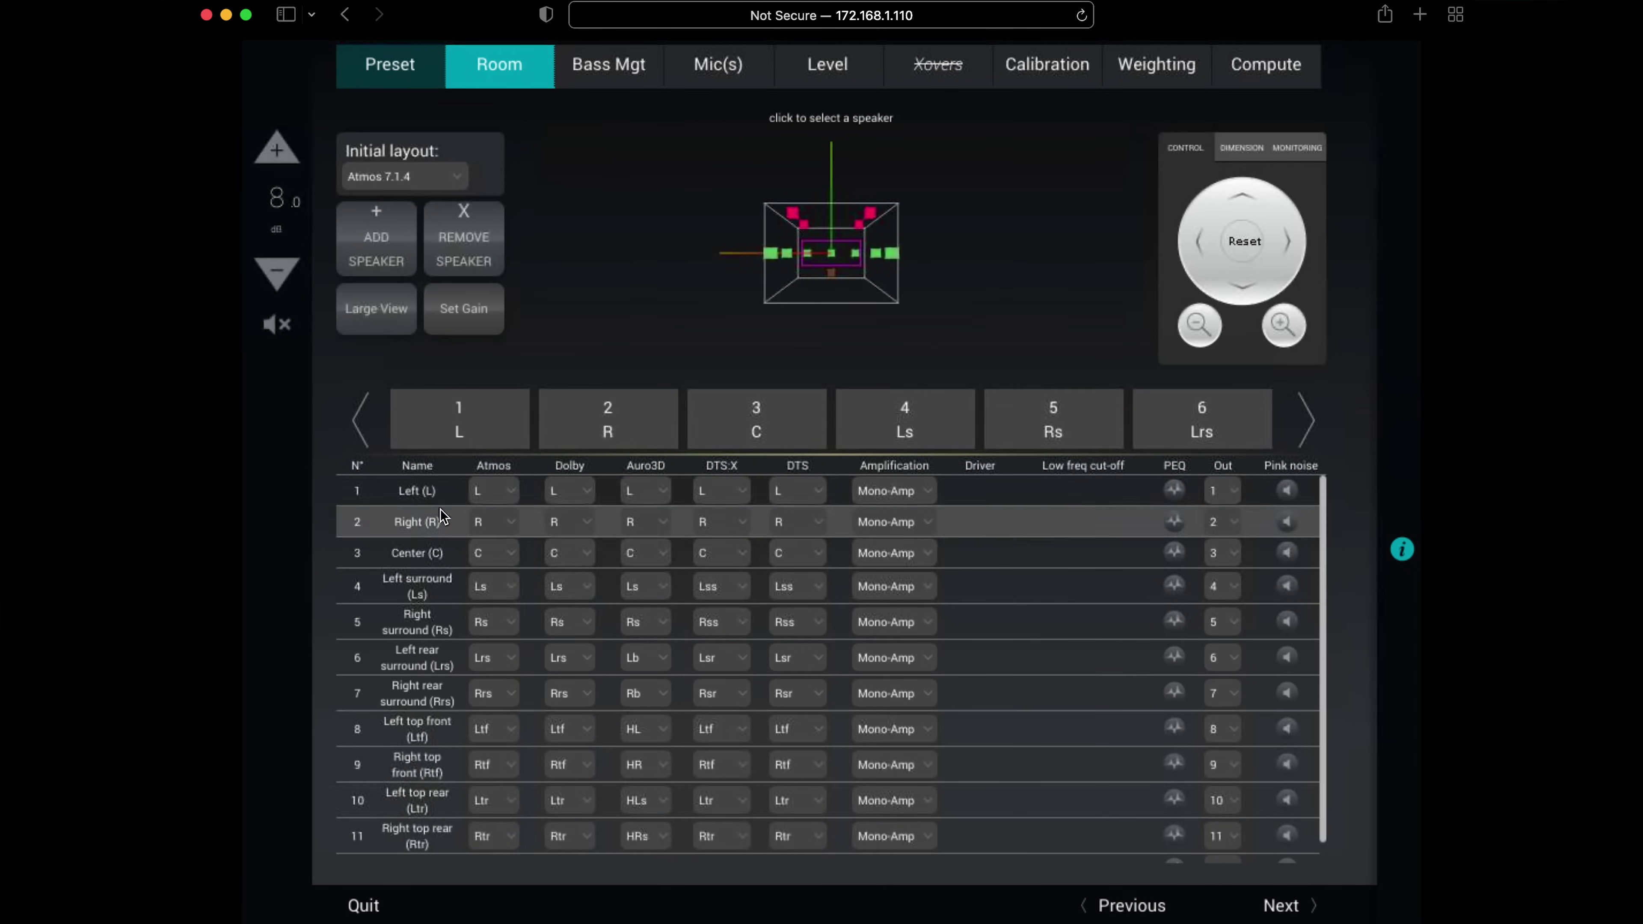
{"action": "left_click", "coordinate": [386, 492]}
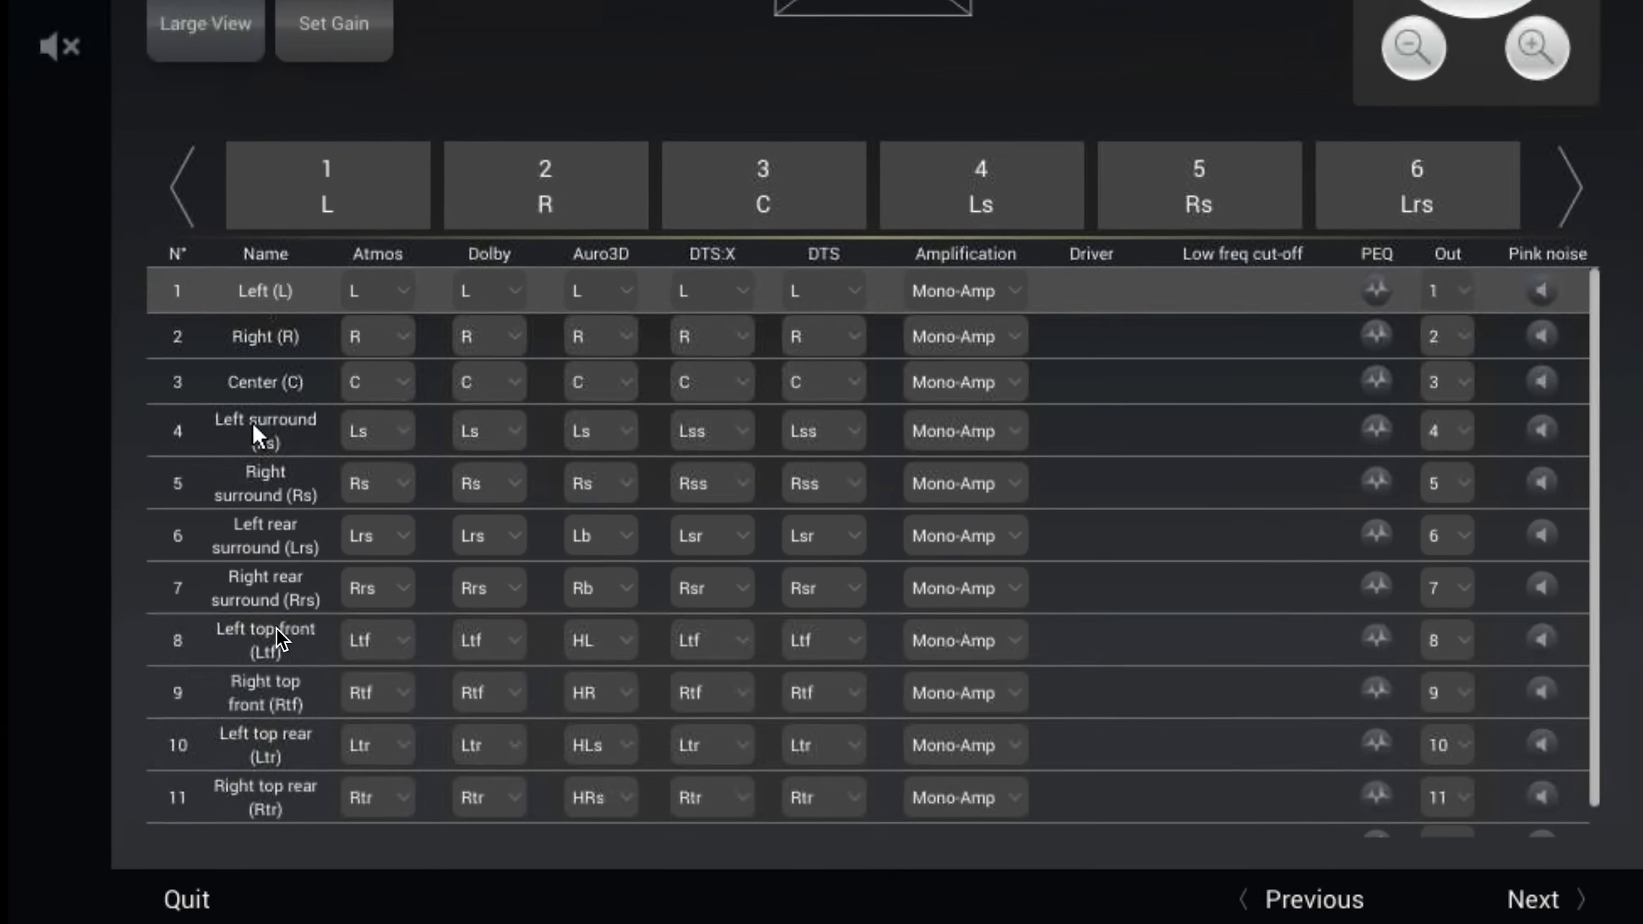
{"action": "left_click", "coordinate": [275, 810]}
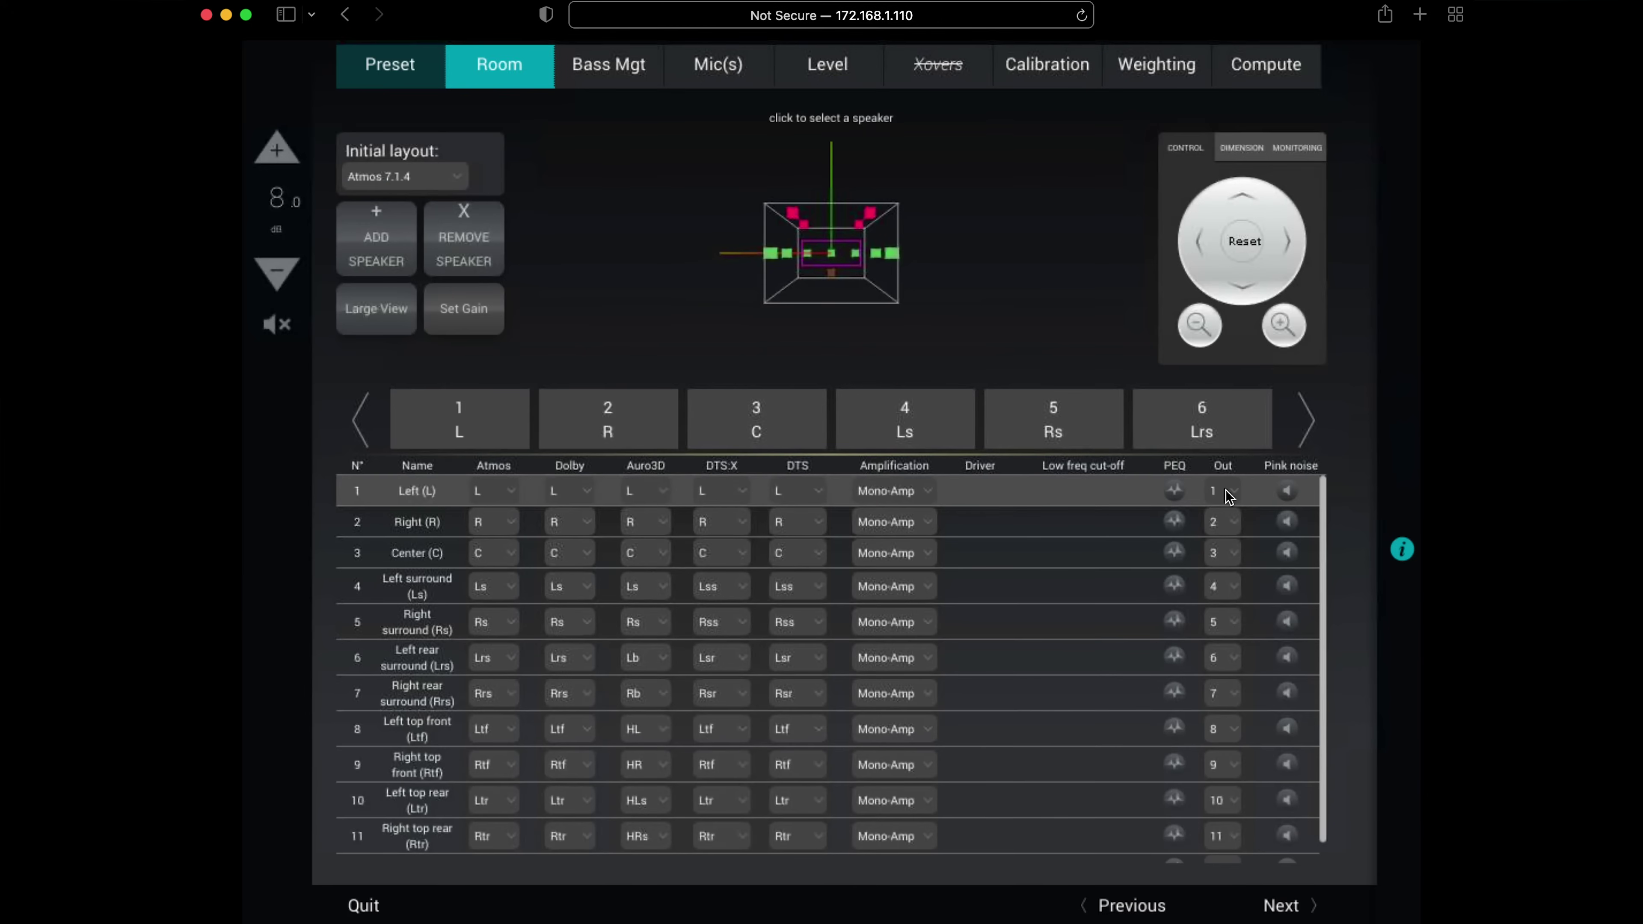
Route Left to output 32, Right 25, Center 26, Left surround 24, Right surround 17.
{"action": "left_click", "coordinate": [1226, 490]}
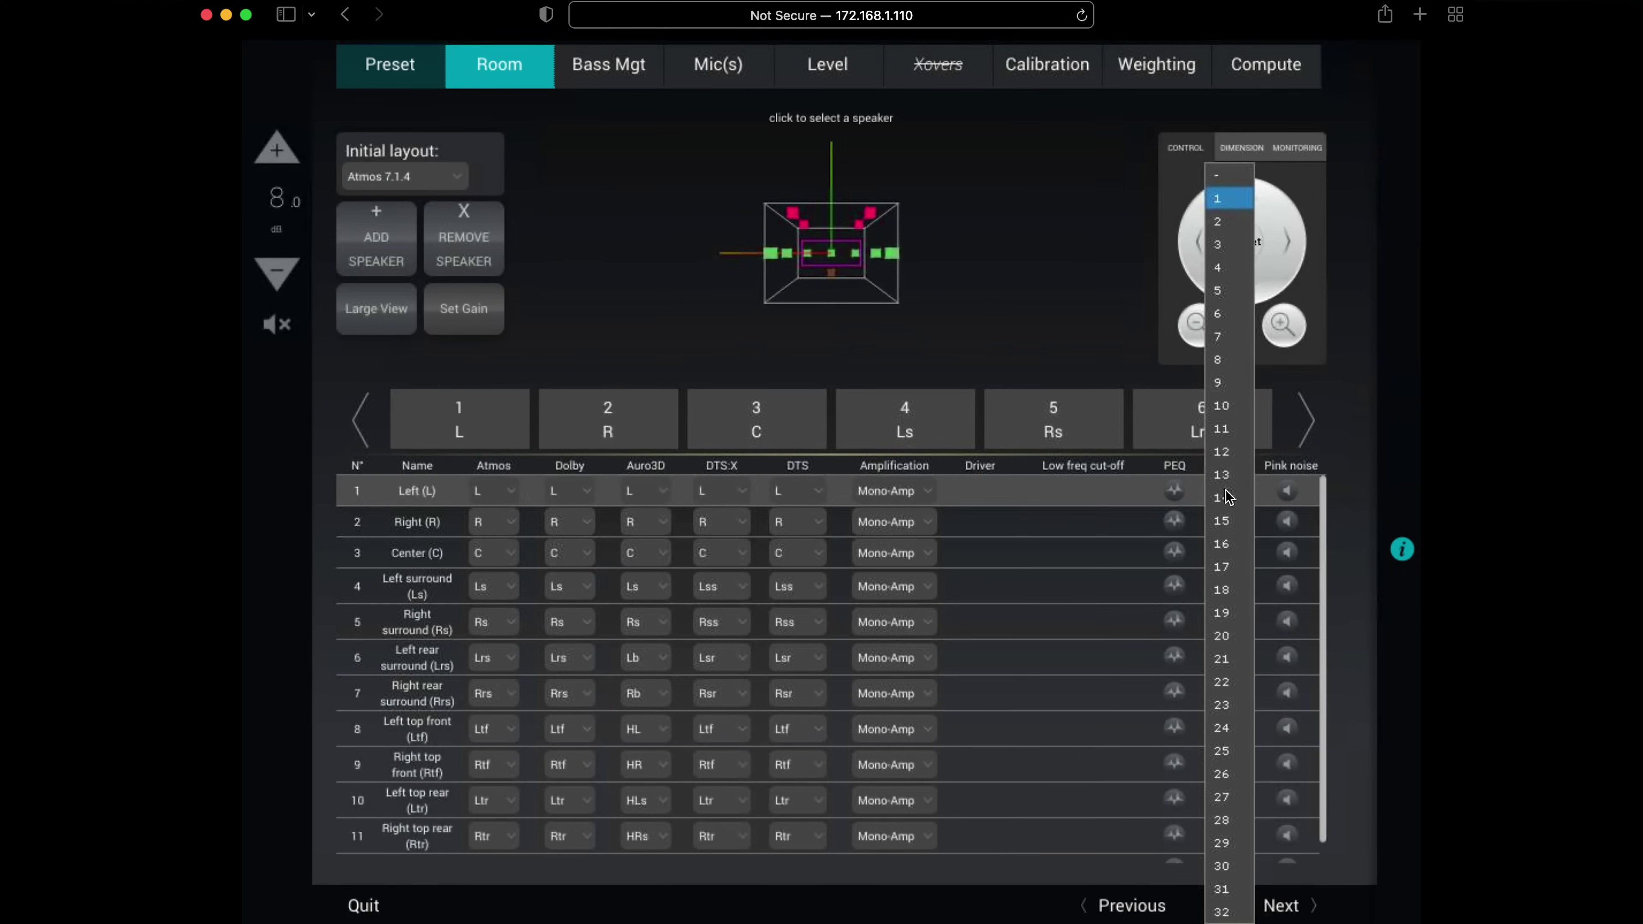
{"action": "left_click", "coordinate": [1227, 913]}
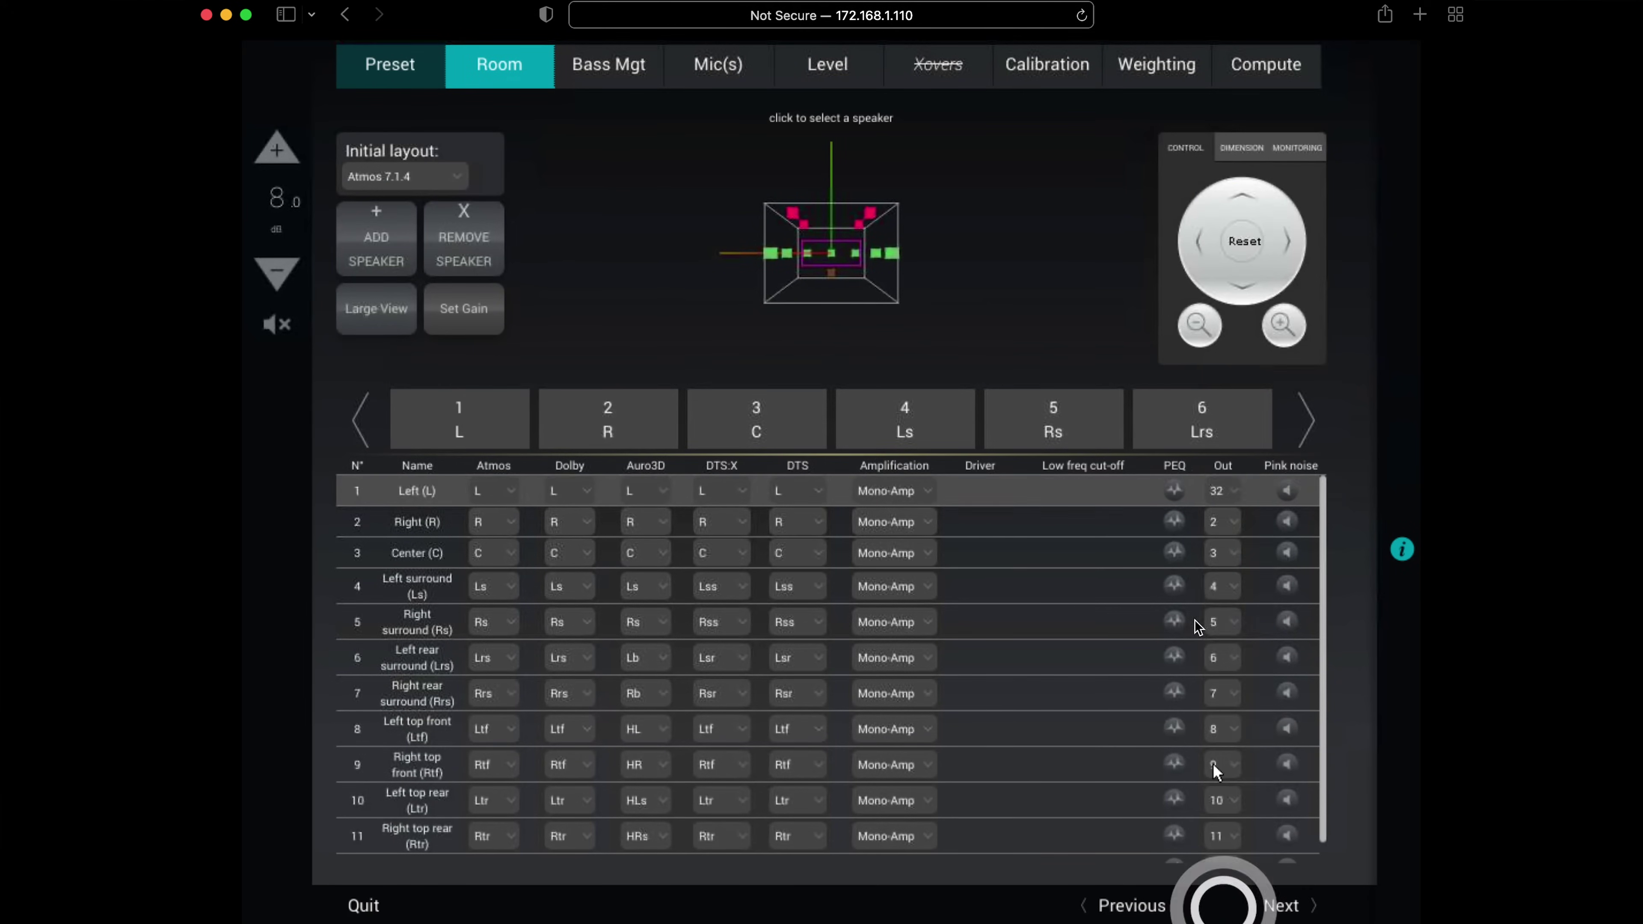
{"action": "left_click", "coordinate": [1221, 522]}
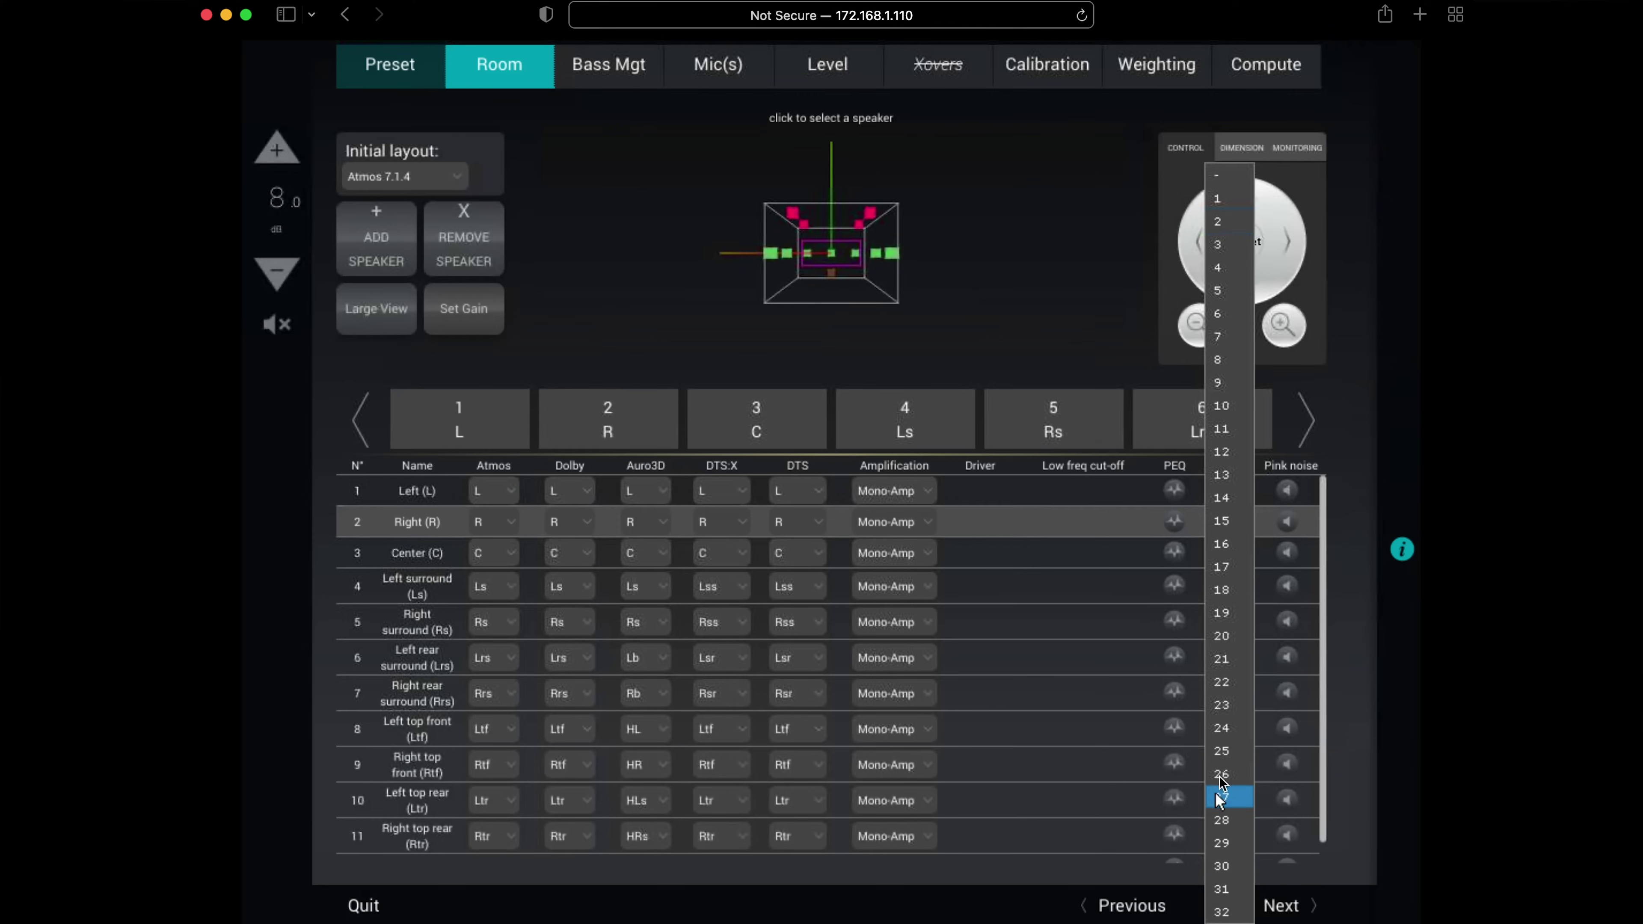
{"action": "left_click", "coordinate": [1222, 752]}
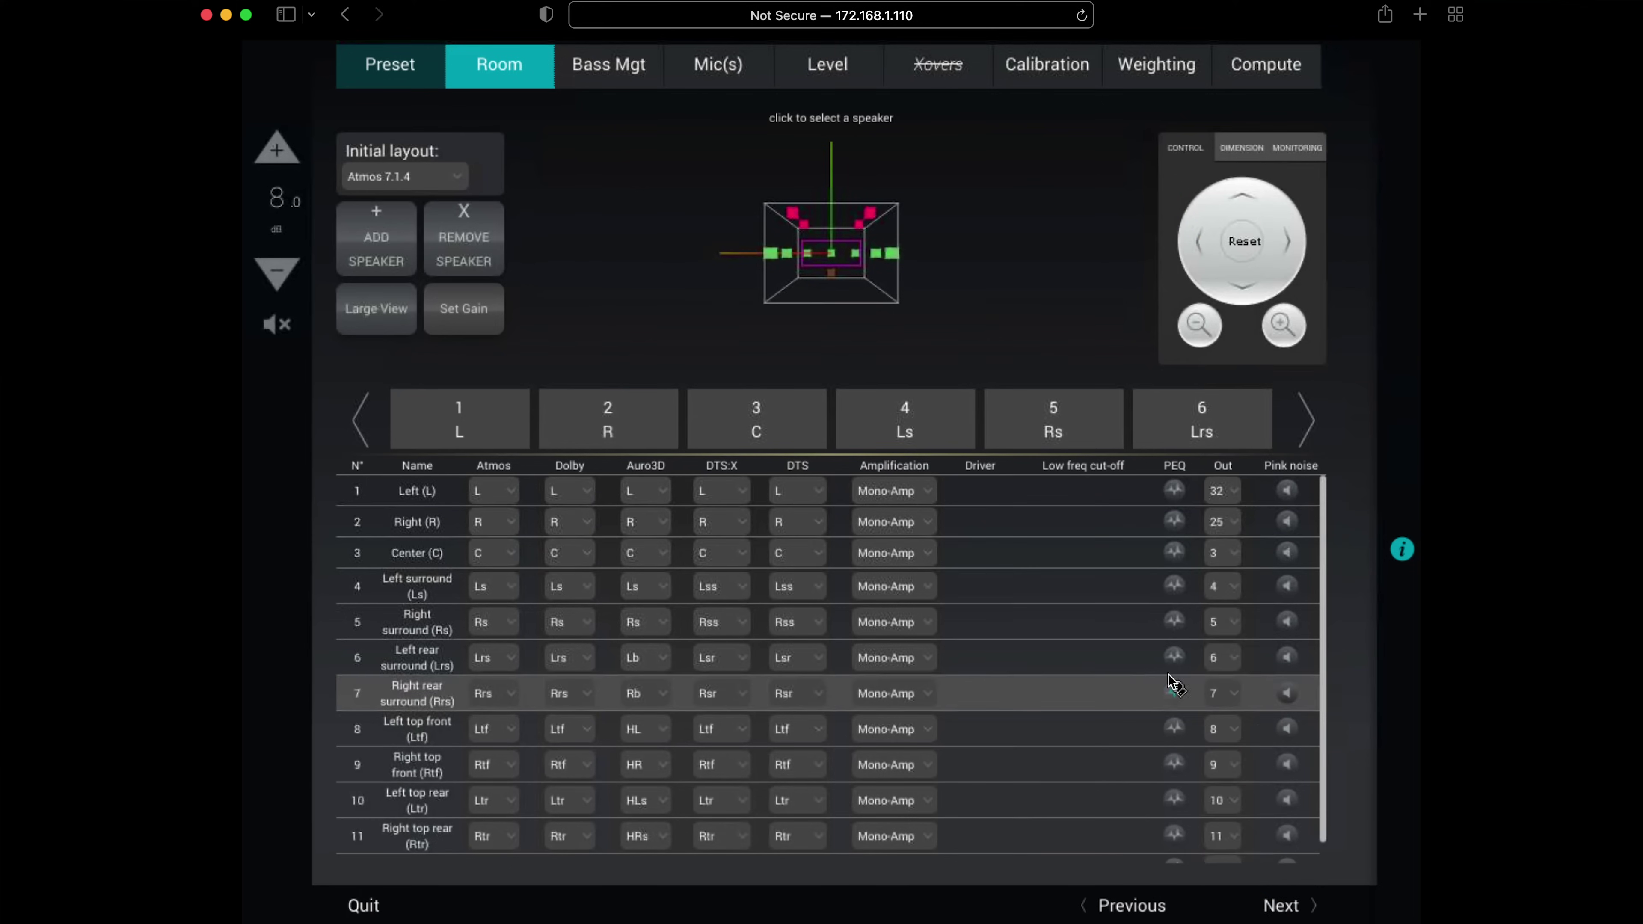
{"action": "left_click", "coordinate": [1222, 554]}
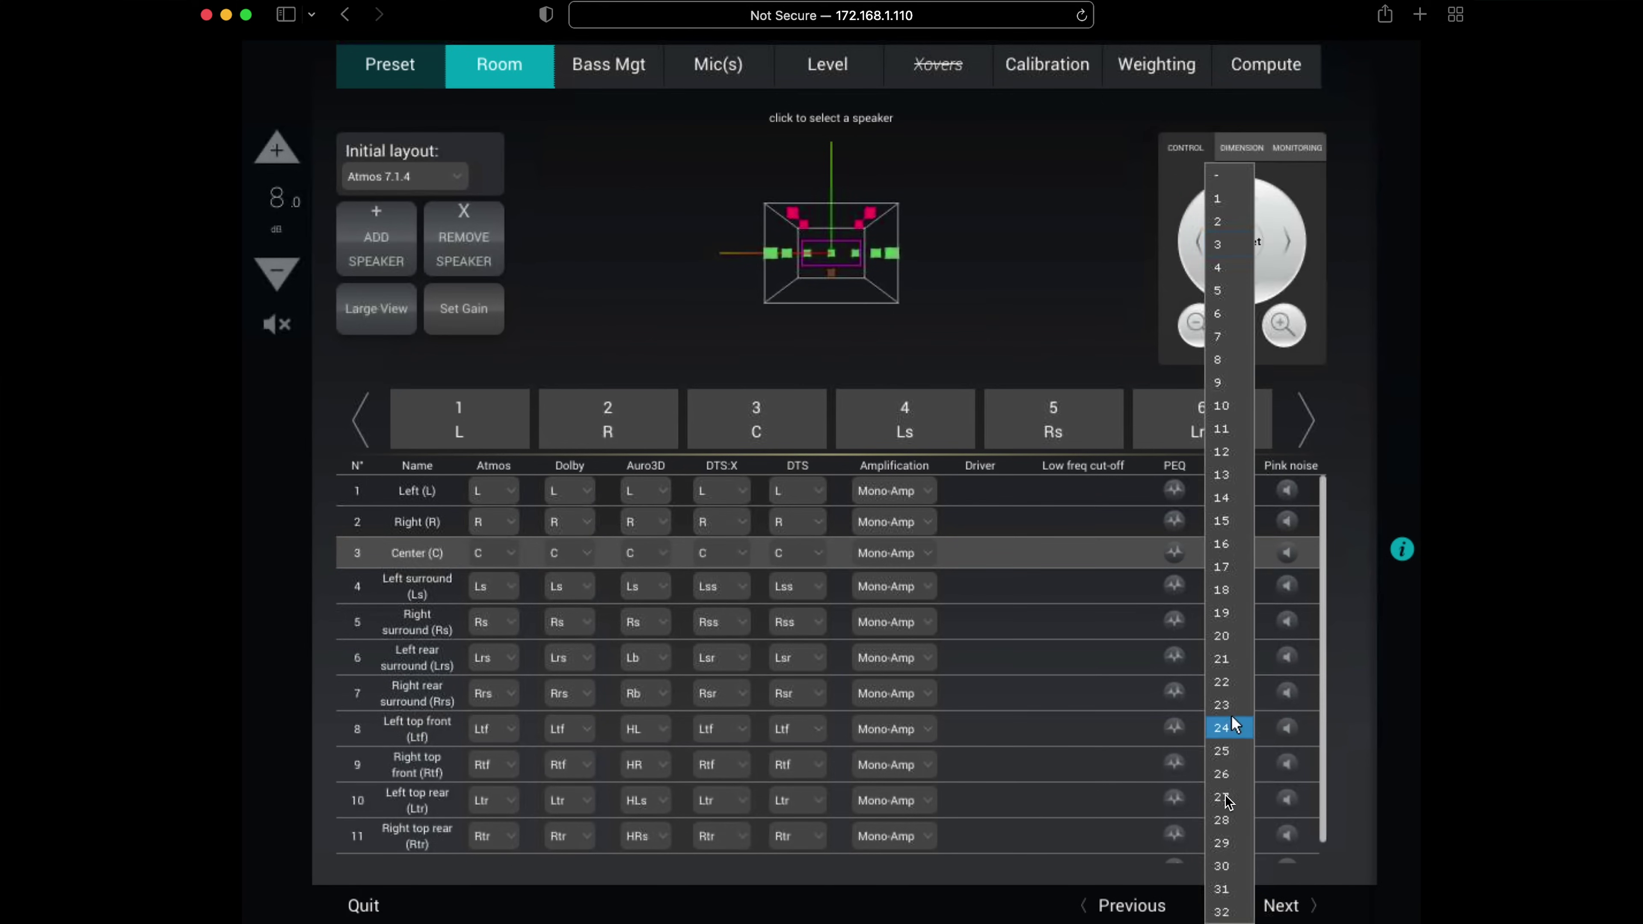
{"action": "left_click", "coordinate": [1220, 774]}
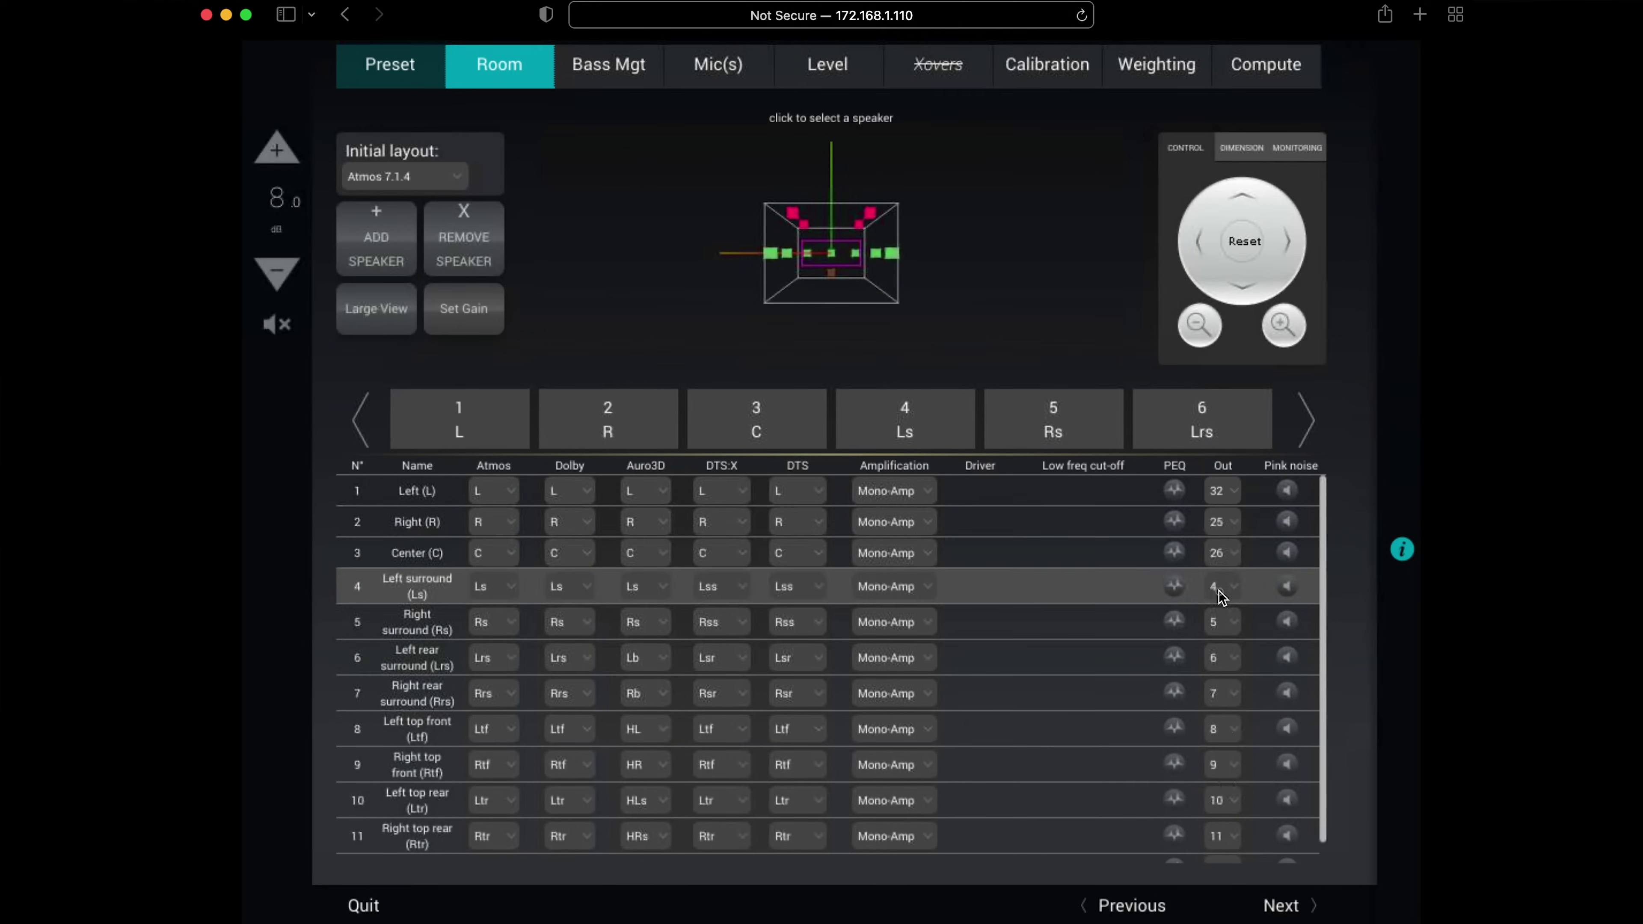
{"action": "left_click", "coordinate": [1221, 592]}
{"action": "left_click", "coordinate": [1227, 728]}
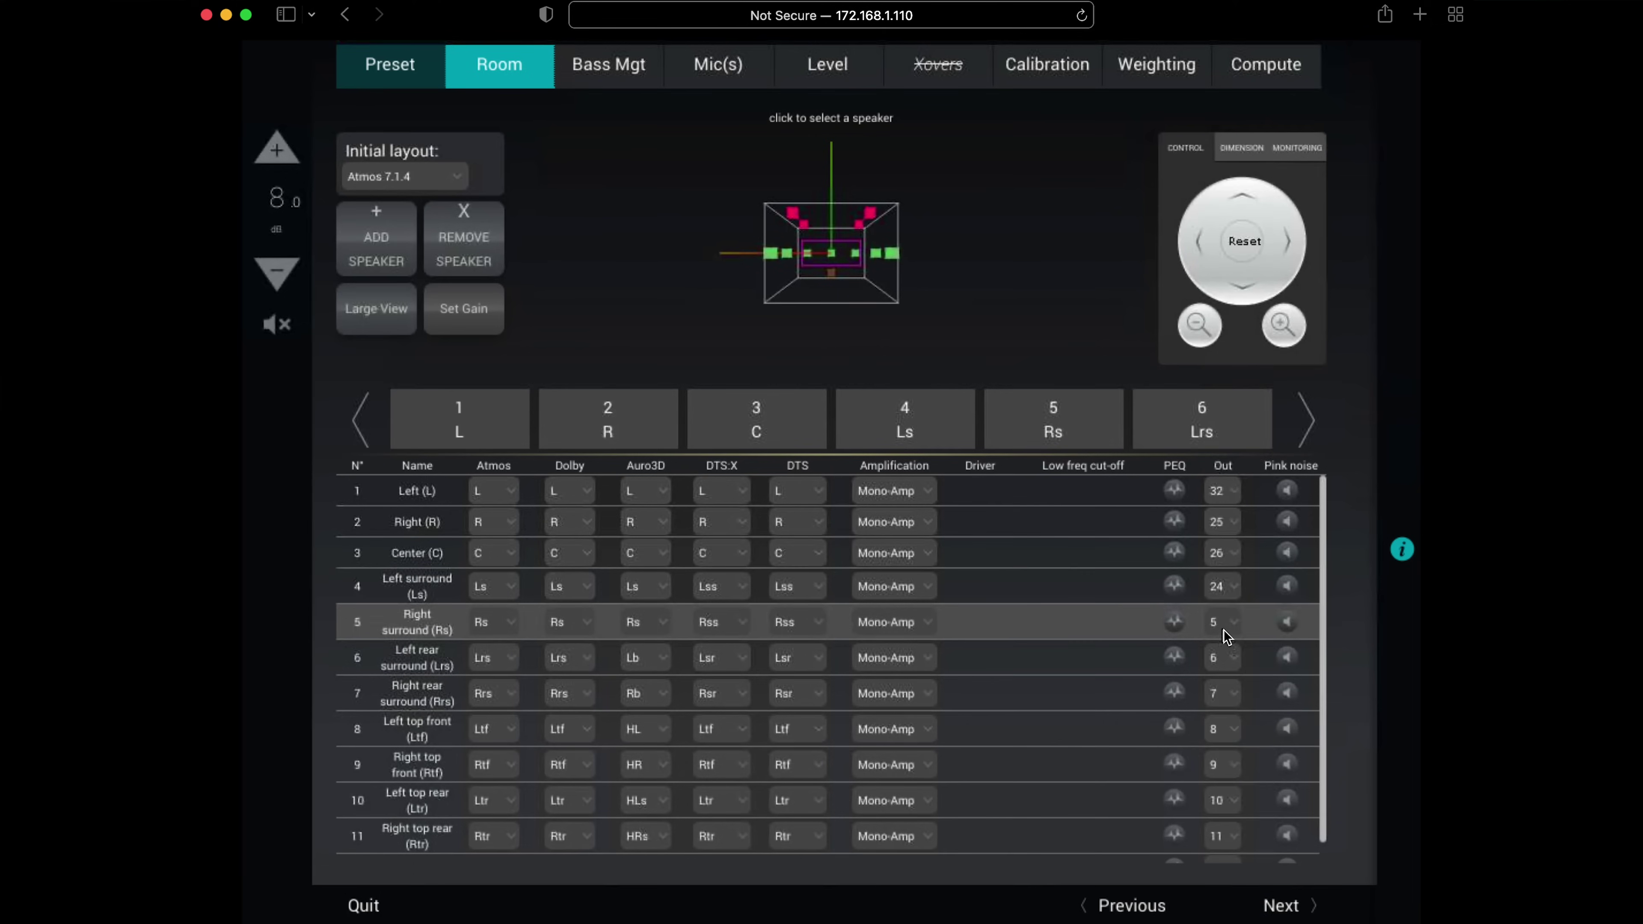
{"action": "left_click", "coordinate": [1224, 623]}
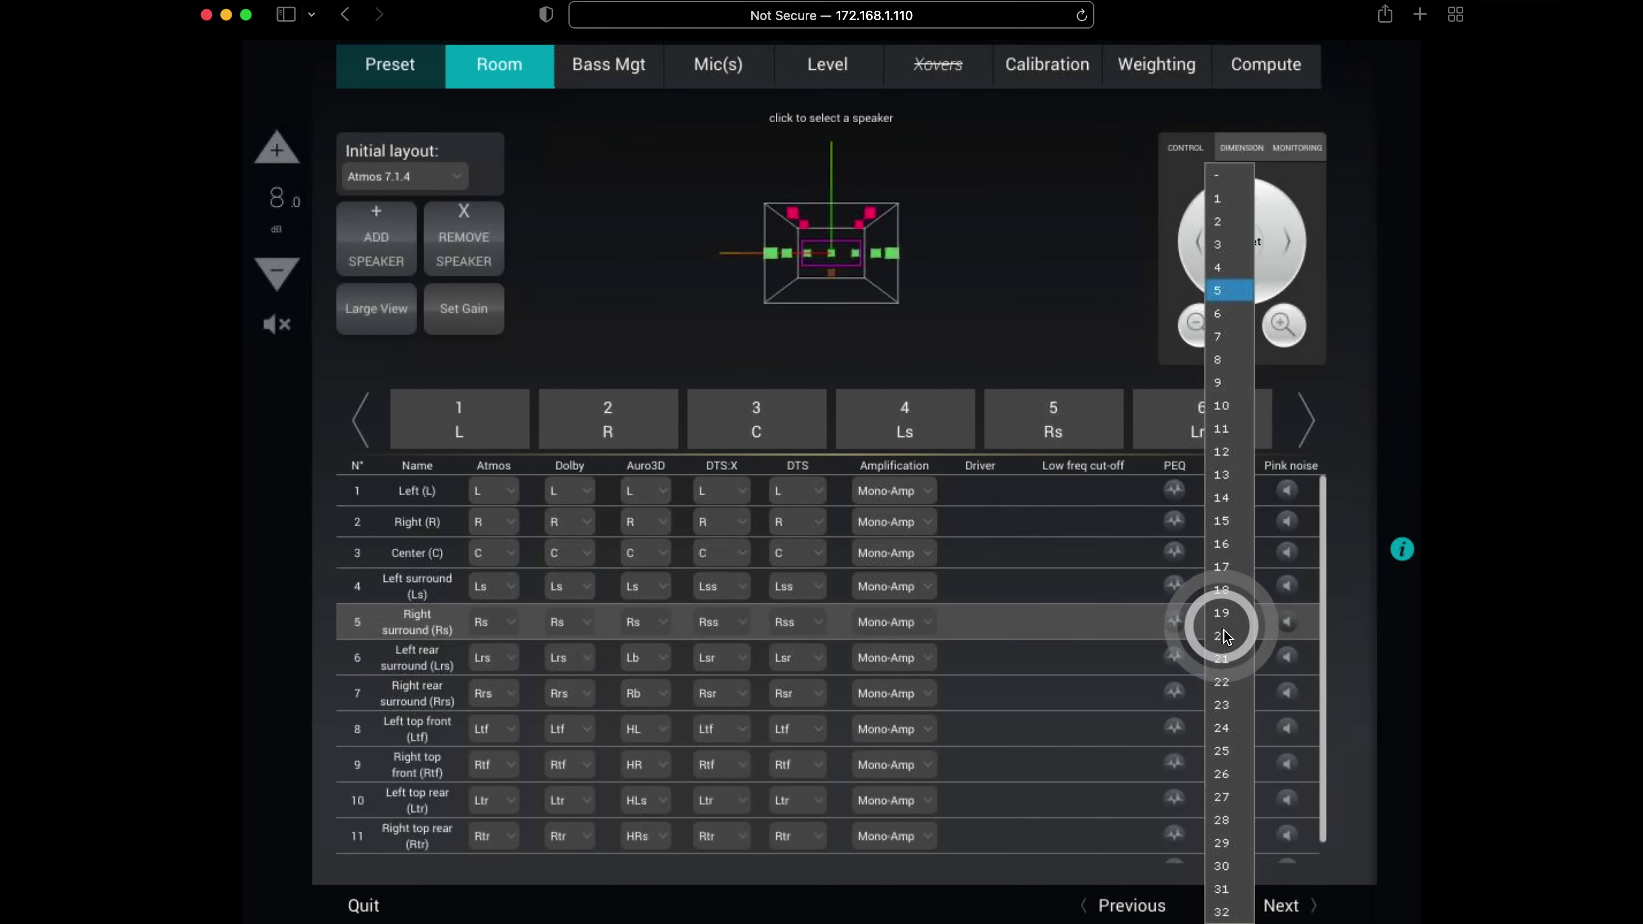
{"action": "left_click", "coordinate": [1224, 567]}
Route rear surrounds to 18 and 22, top fronts to 15 and 13, top rears to 29 and 31.
{"action": "left_click", "coordinate": [1227, 670]}
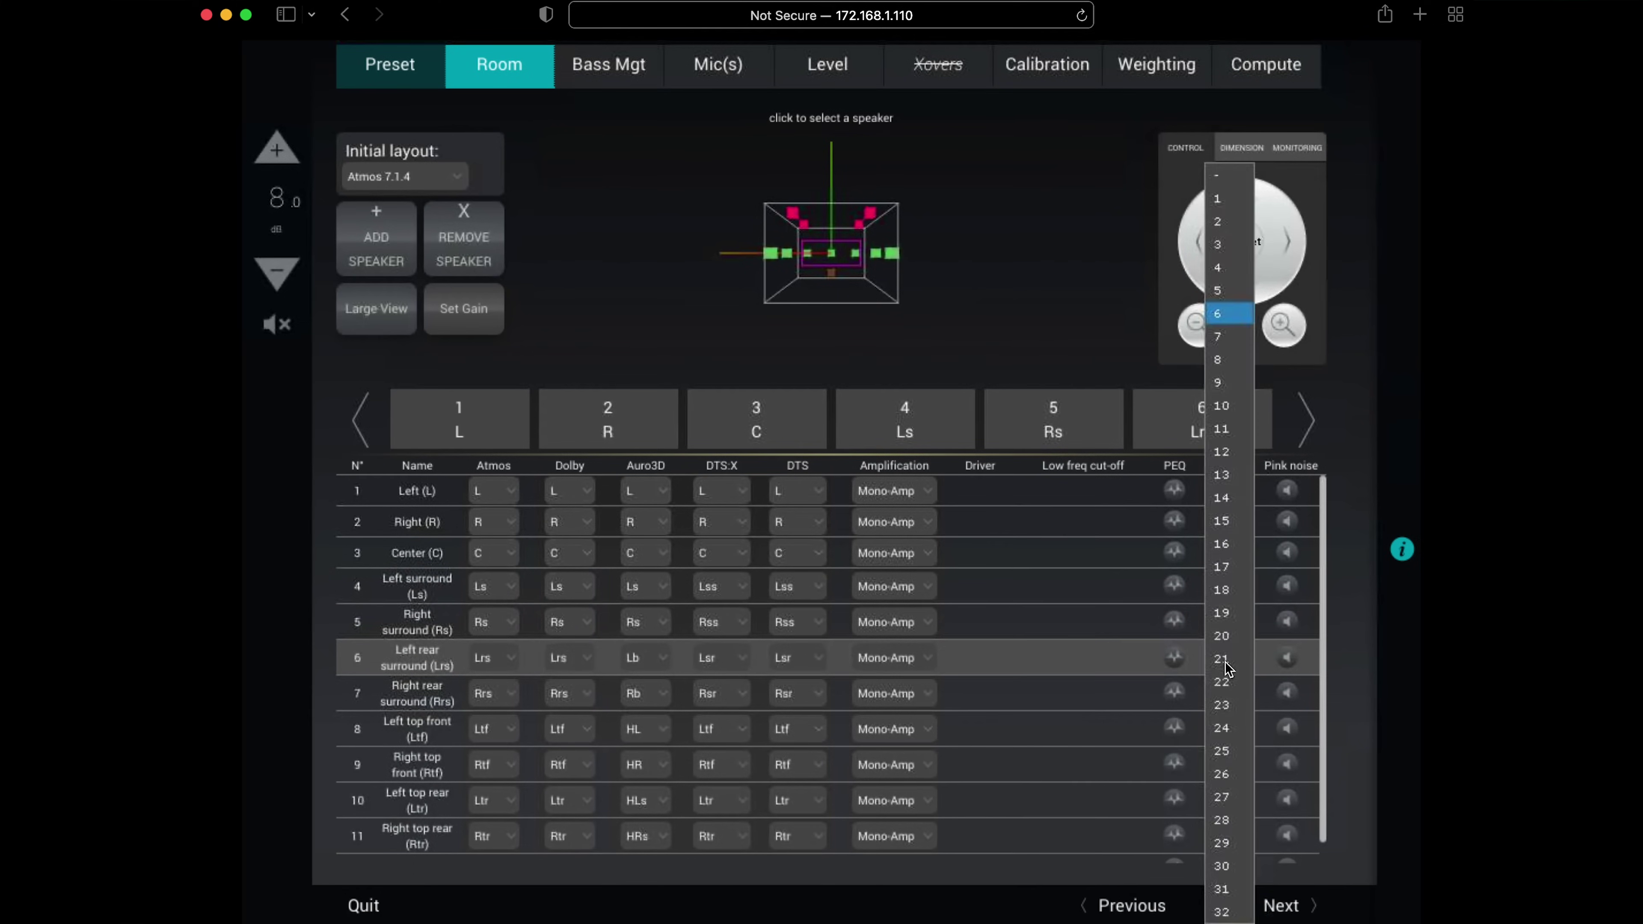
{"action": "left_click", "coordinate": [1224, 618]}
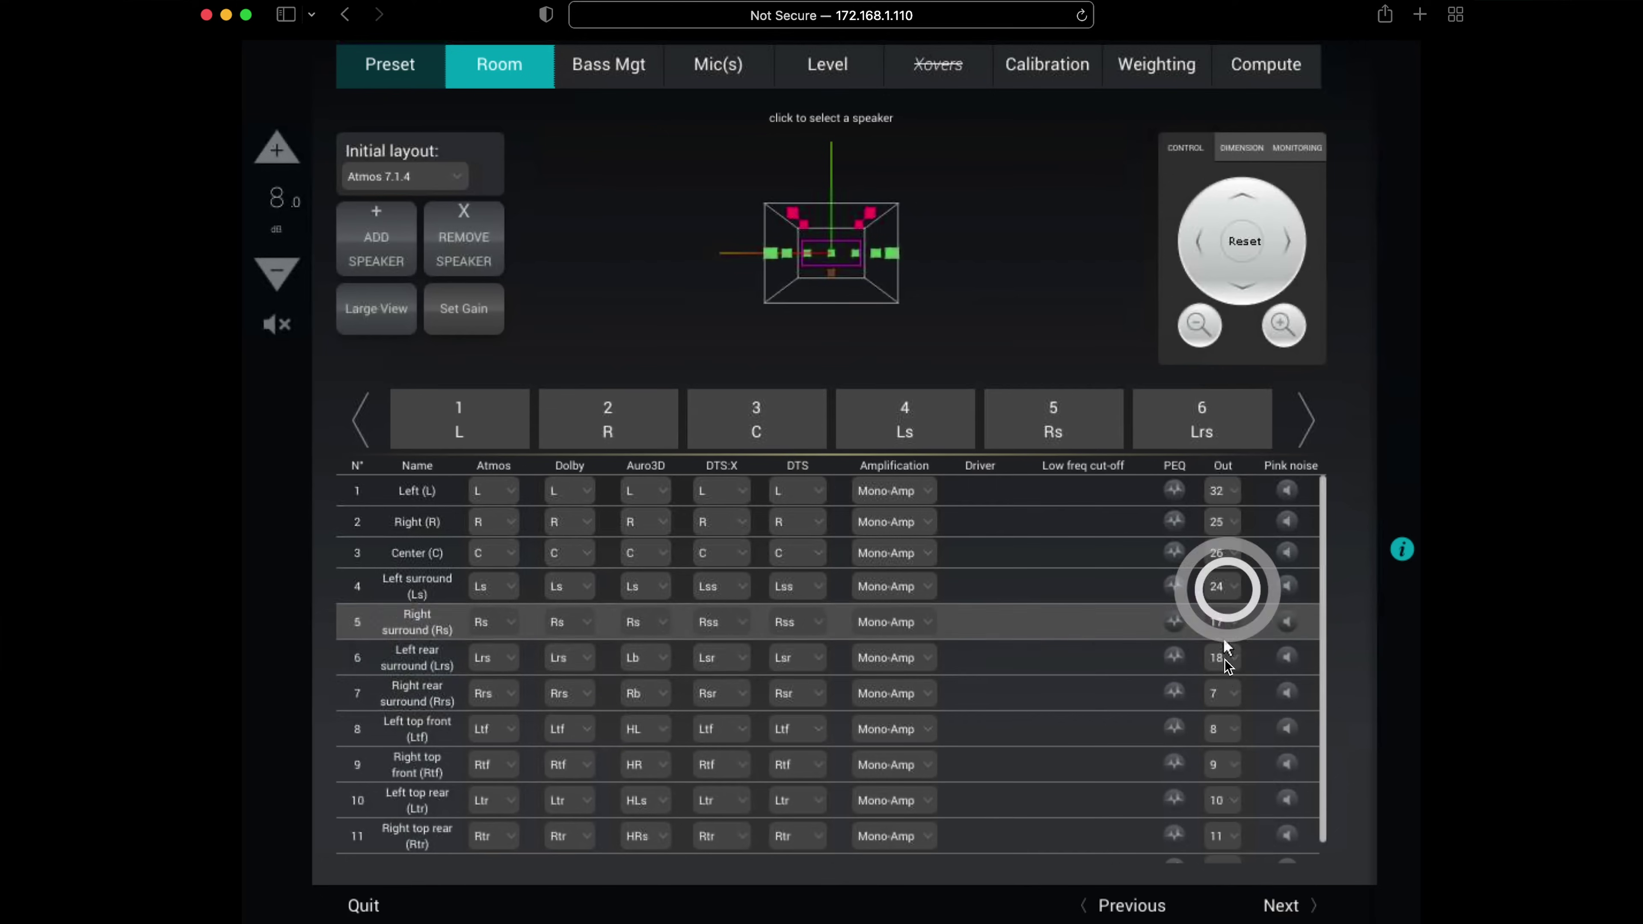
{"action": "left_click", "coordinate": [1221, 691]}
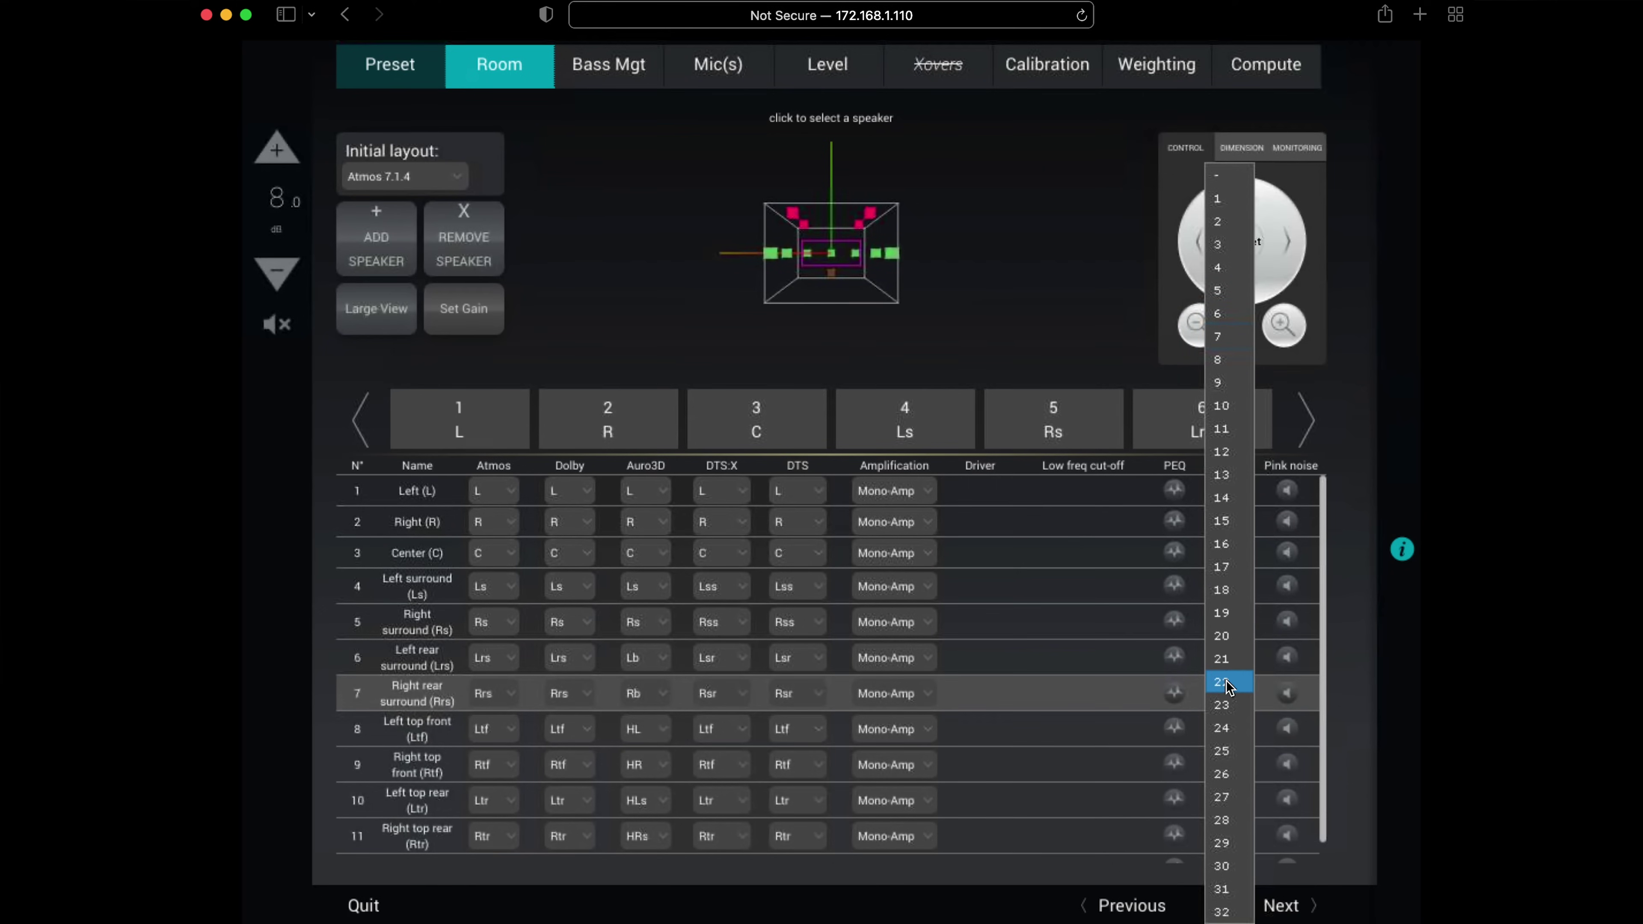
{"action": "left_click", "coordinate": [1223, 682]}
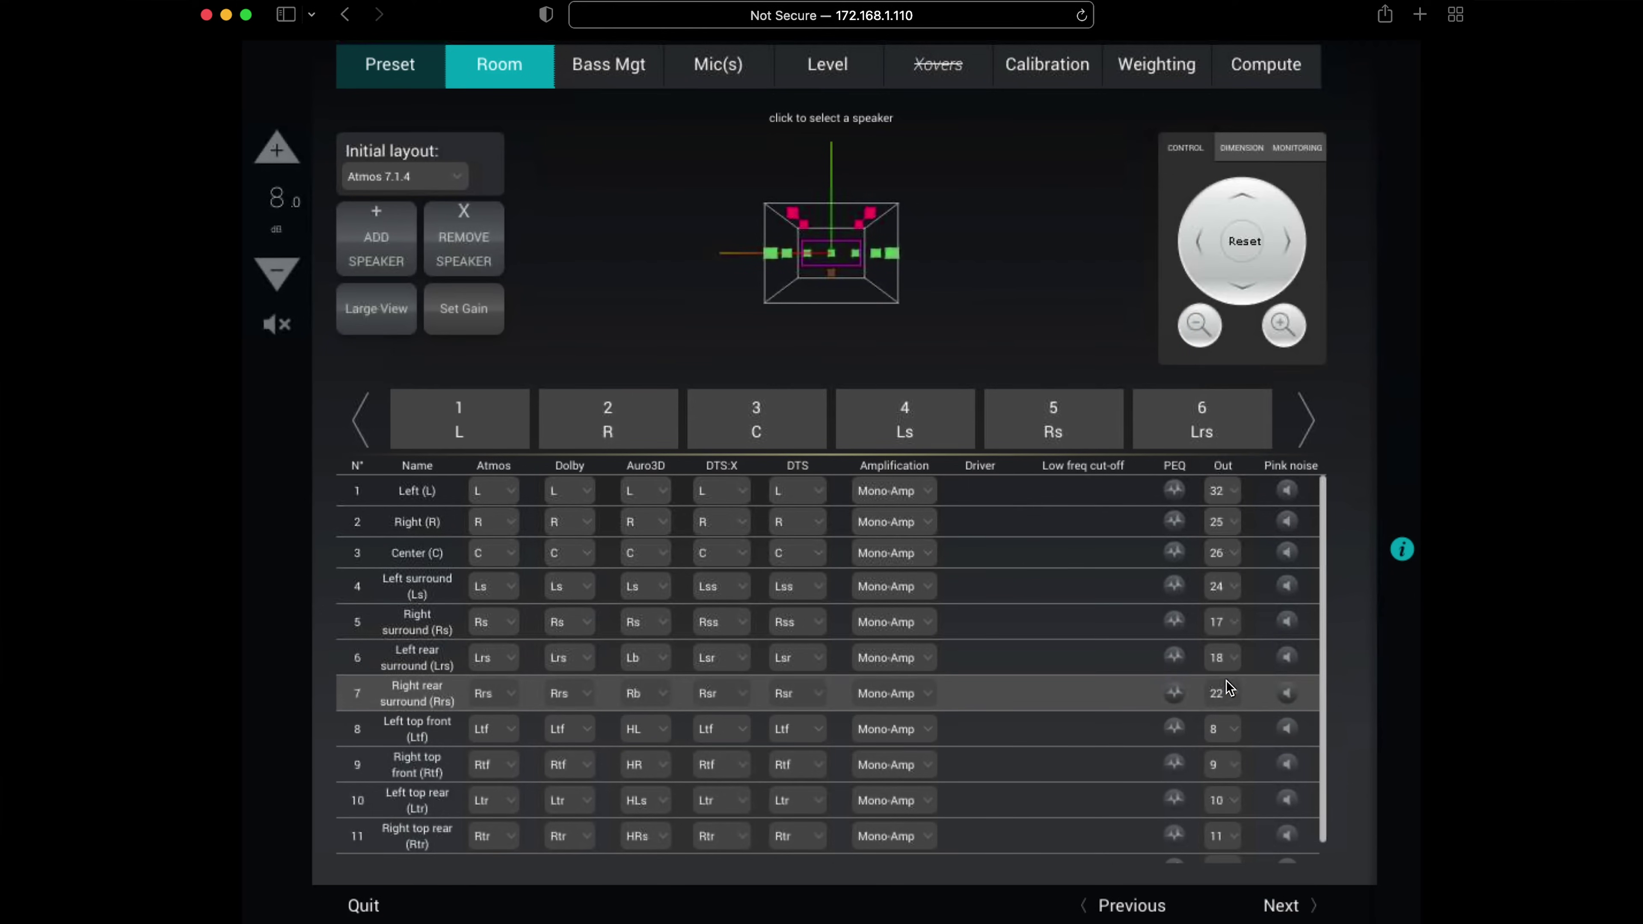
{"action": "left_click", "coordinate": [1218, 731]}
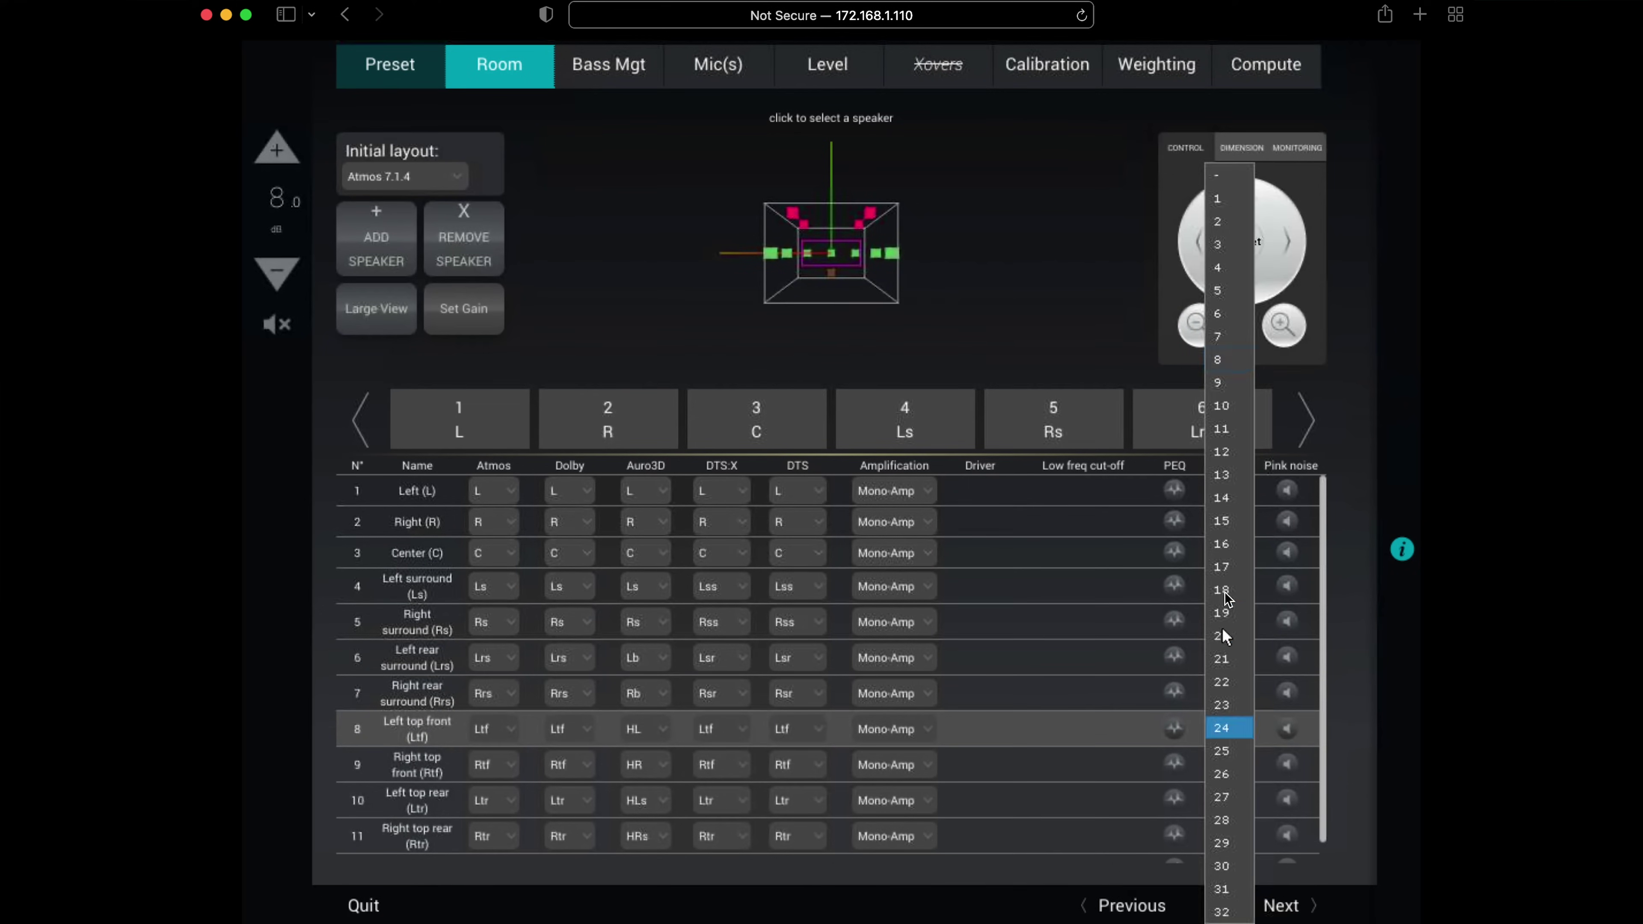
{"action": "left_click", "coordinate": [1222, 524]}
{"action": "left_click", "coordinate": [1224, 768]}
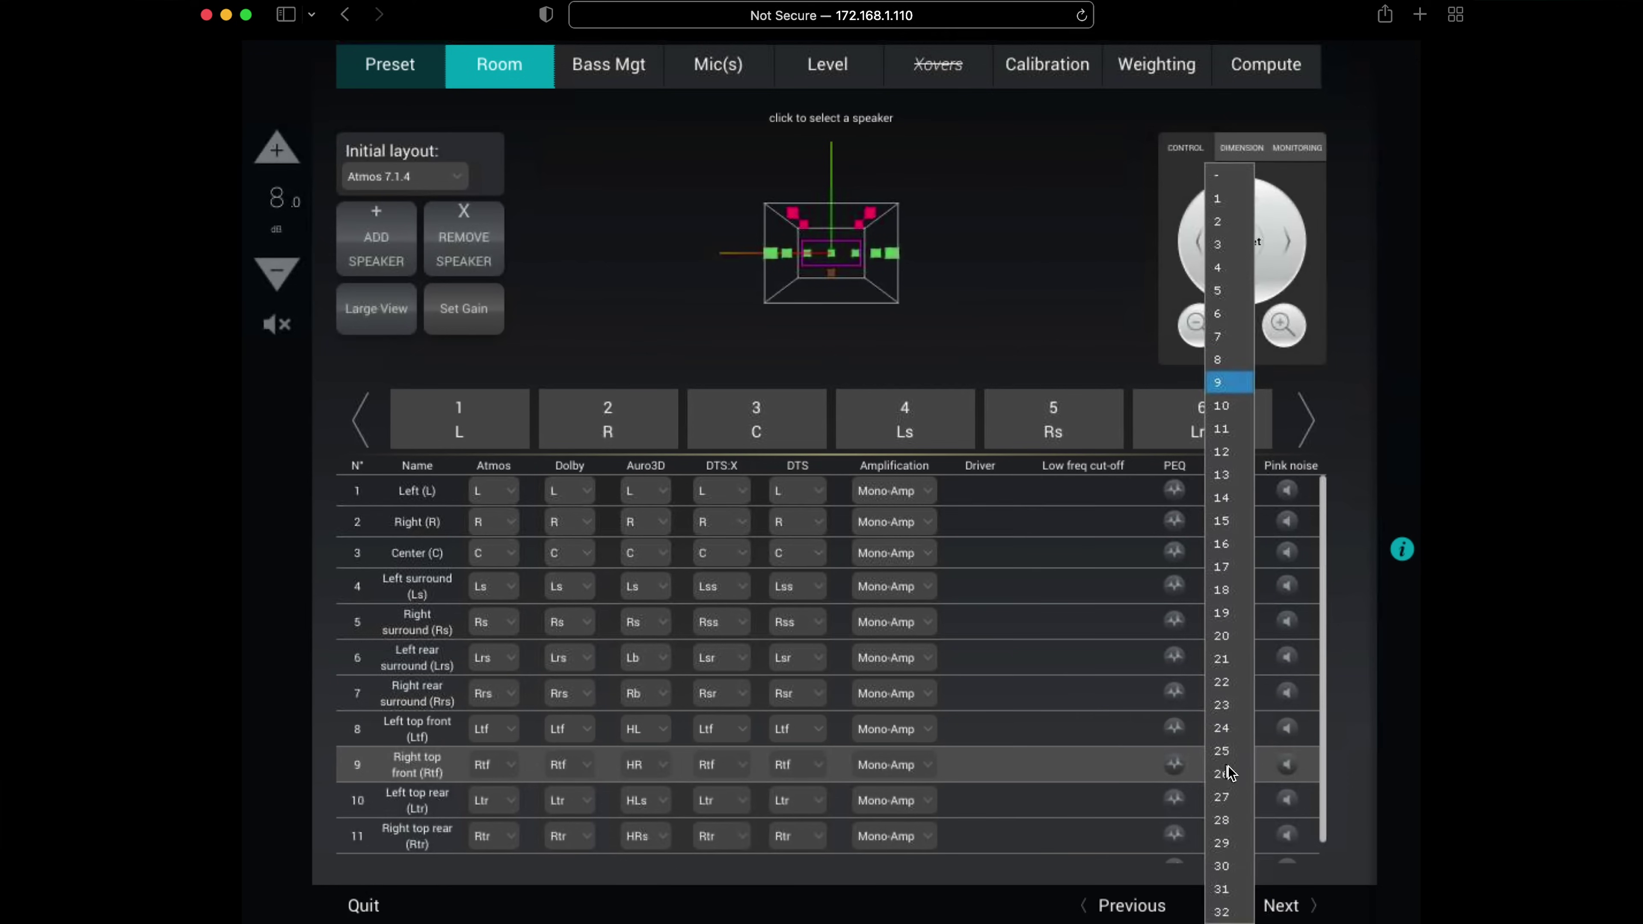
{"action": "left_click", "coordinate": [1224, 476]}
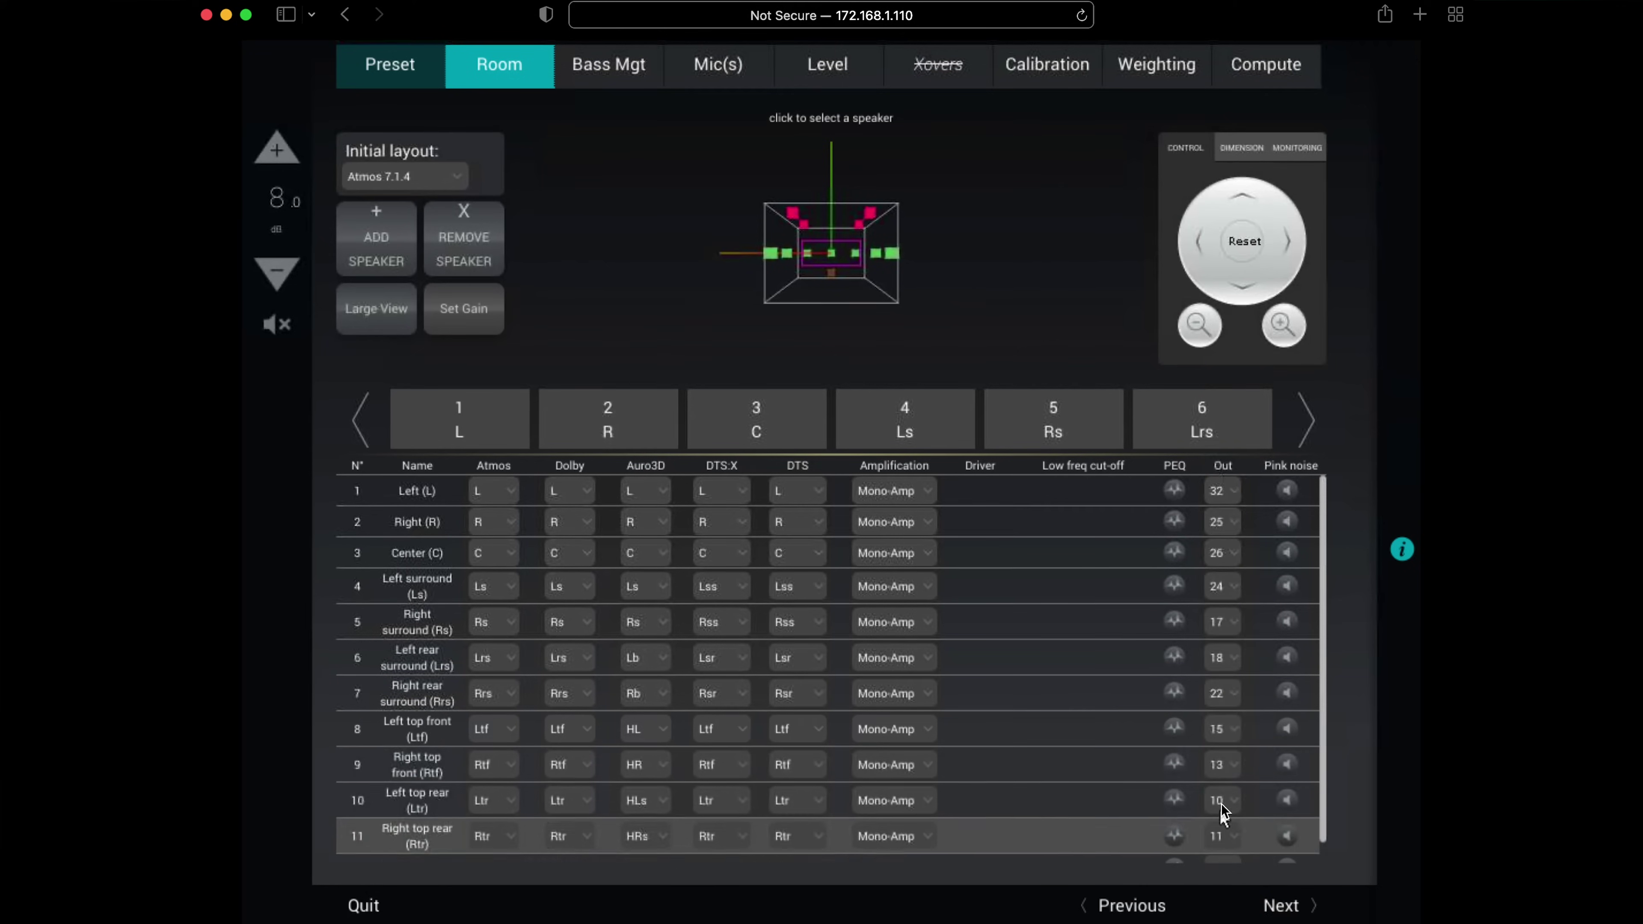
{"action": "left_click", "coordinate": [1220, 803]}
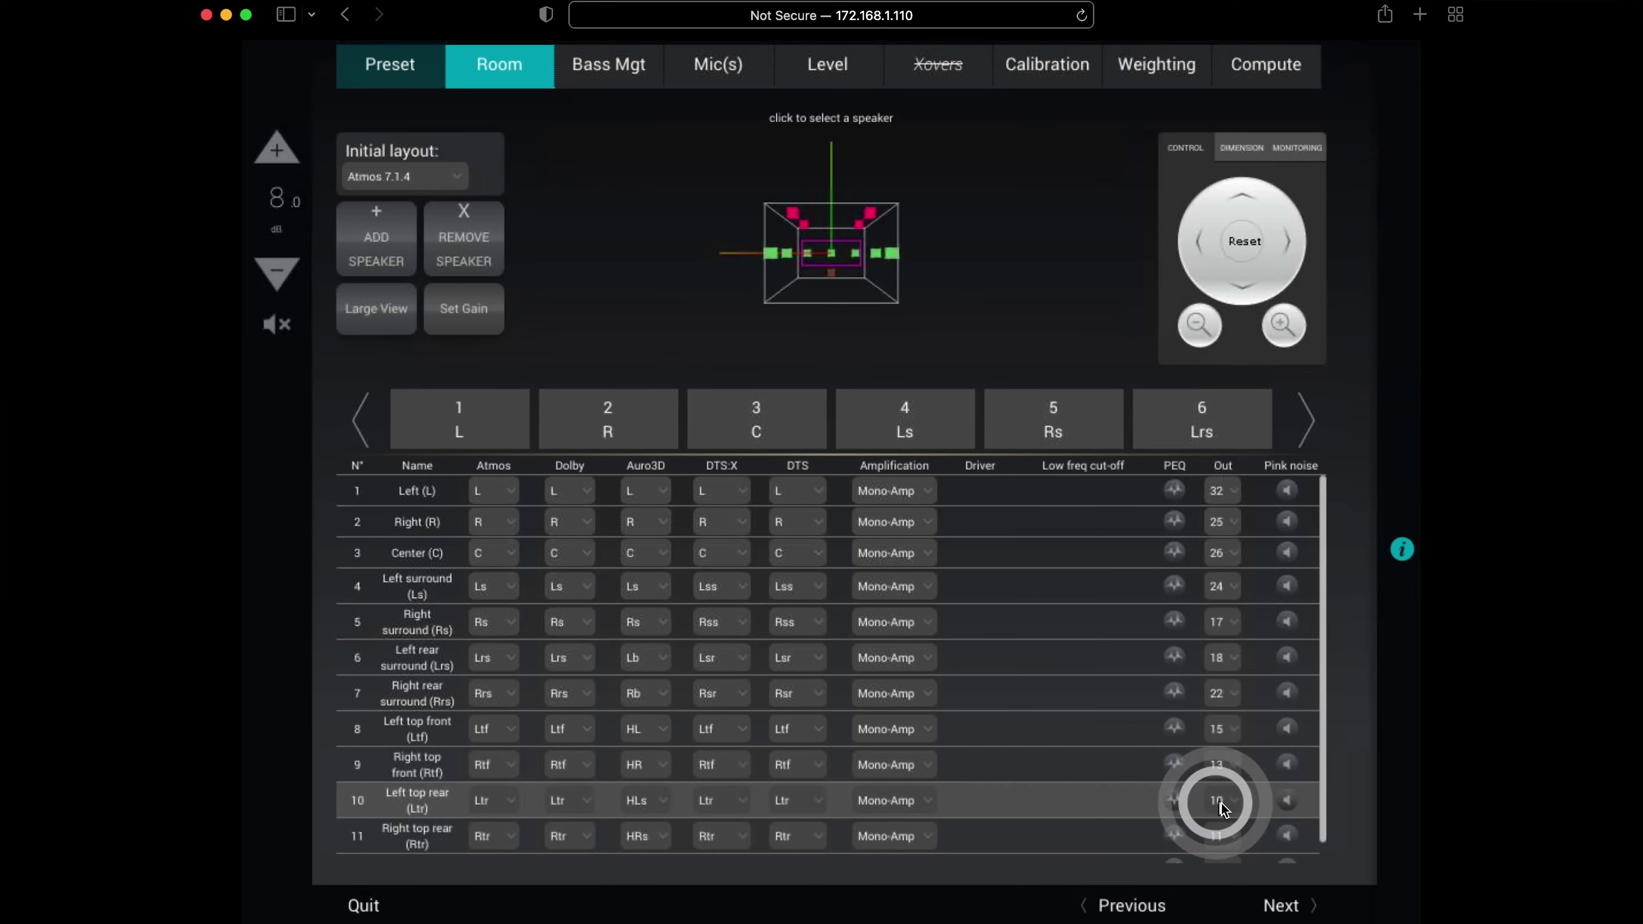
{"action": "left_click", "coordinate": [1226, 853]}
{"action": "left_click", "coordinate": [1226, 841]}
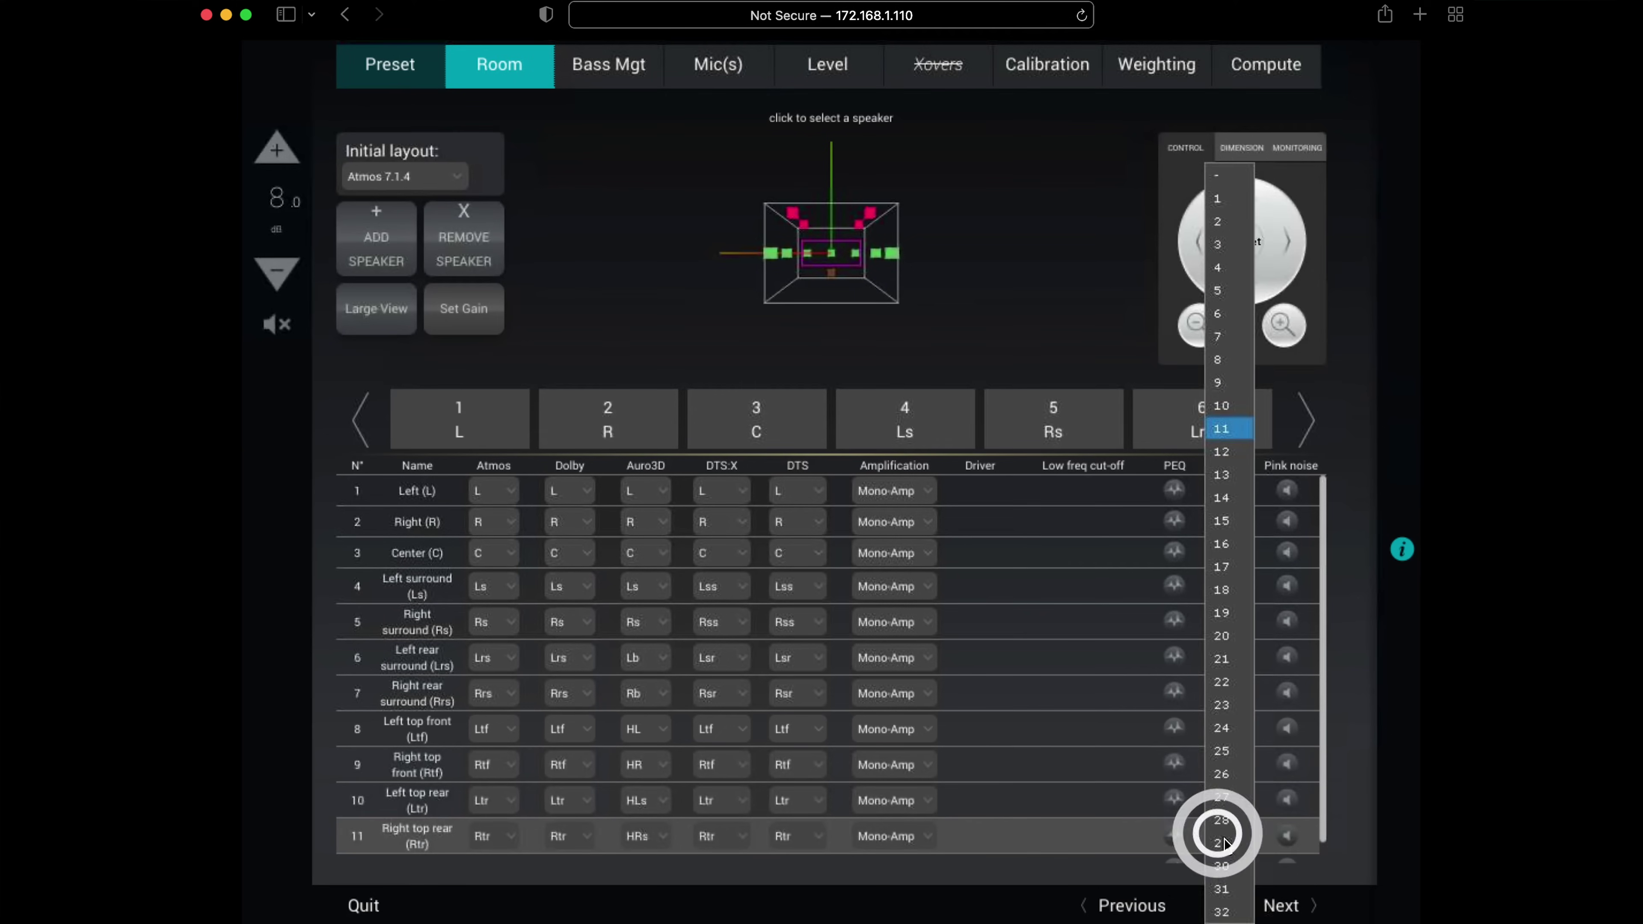
{"action": "left_click", "coordinate": [1221, 889]}
Check Sub 1's output choices, then test the Left speaker with pink noise.
{"action": "scroll", "coordinate": [1319, 805], "scroll_direction": "down", "scroll_amount": 1}
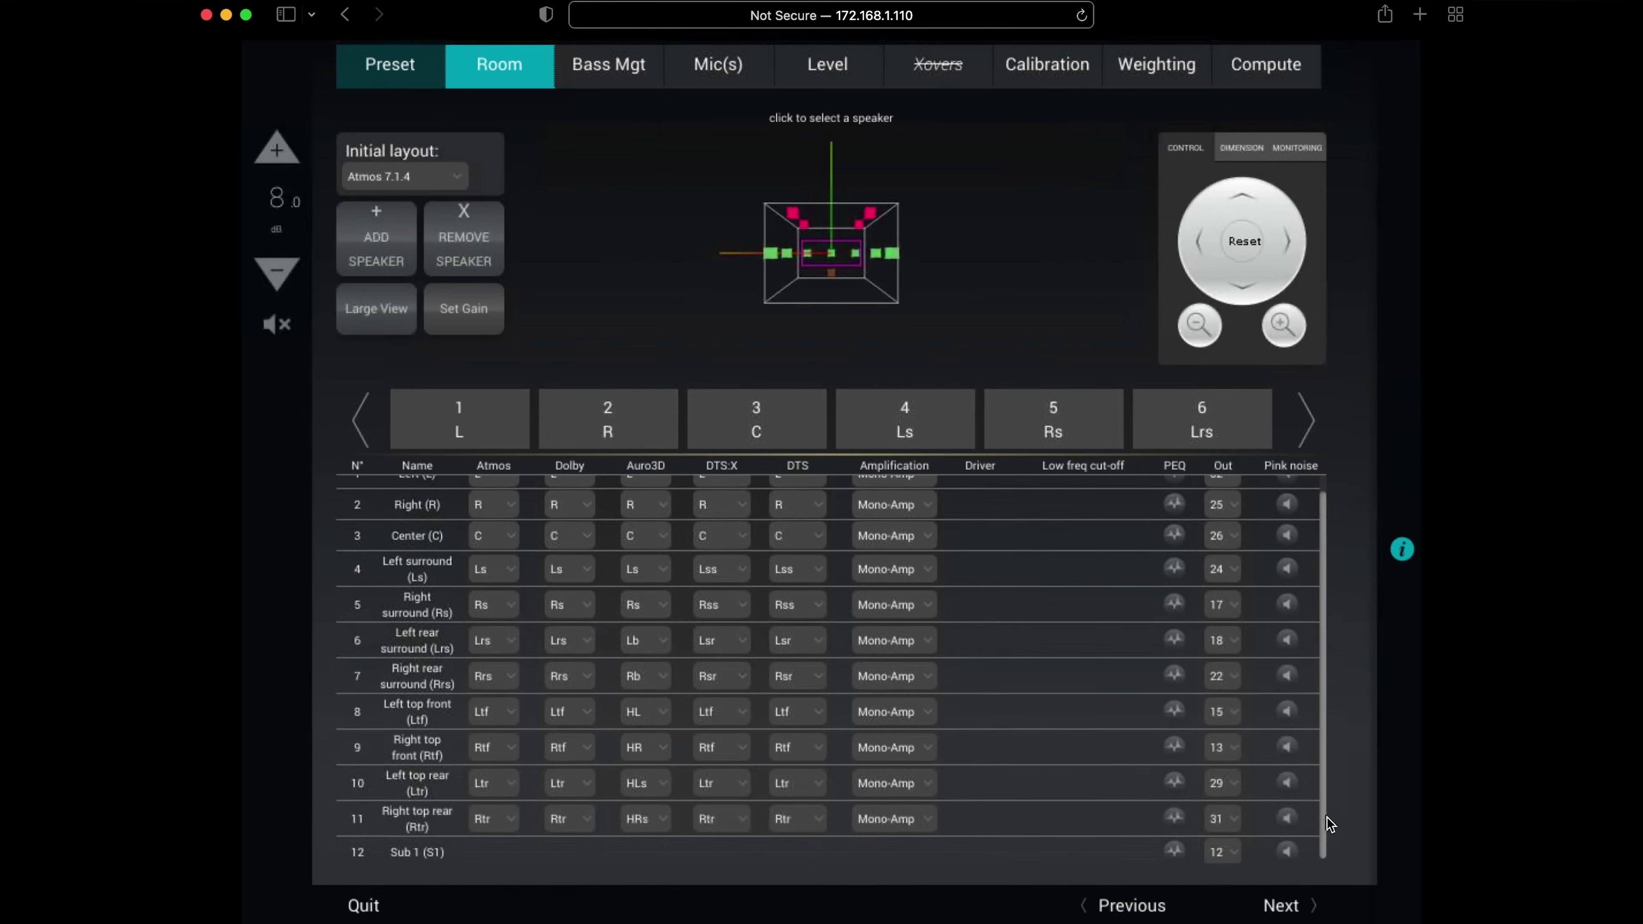
{"action": "left_click", "coordinate": [1221, 849]}
{"action": "scroll", "coordinate": [1326, 470], "scroll_direction": "up", "scroll_amount": 1}
{"action": "left_click", "coordinate": [1288, 490]}
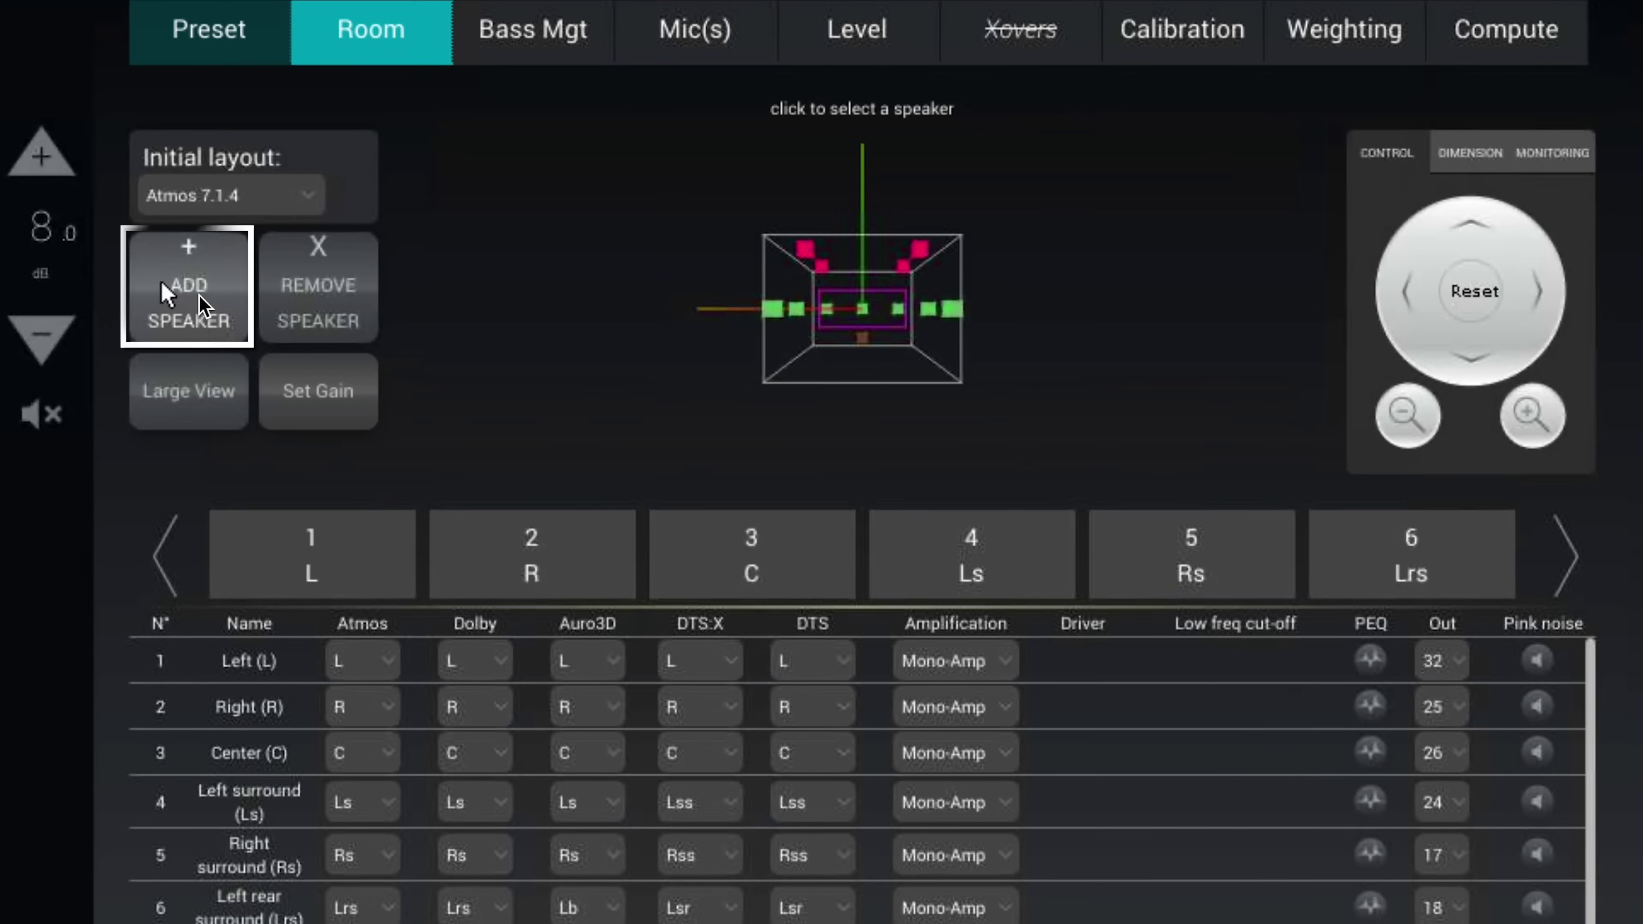
Add a second subwoofer, Sub 2, from the Mono layout and route it to output 4.
{"action": "left_click", "coordinate": [199, 300]}
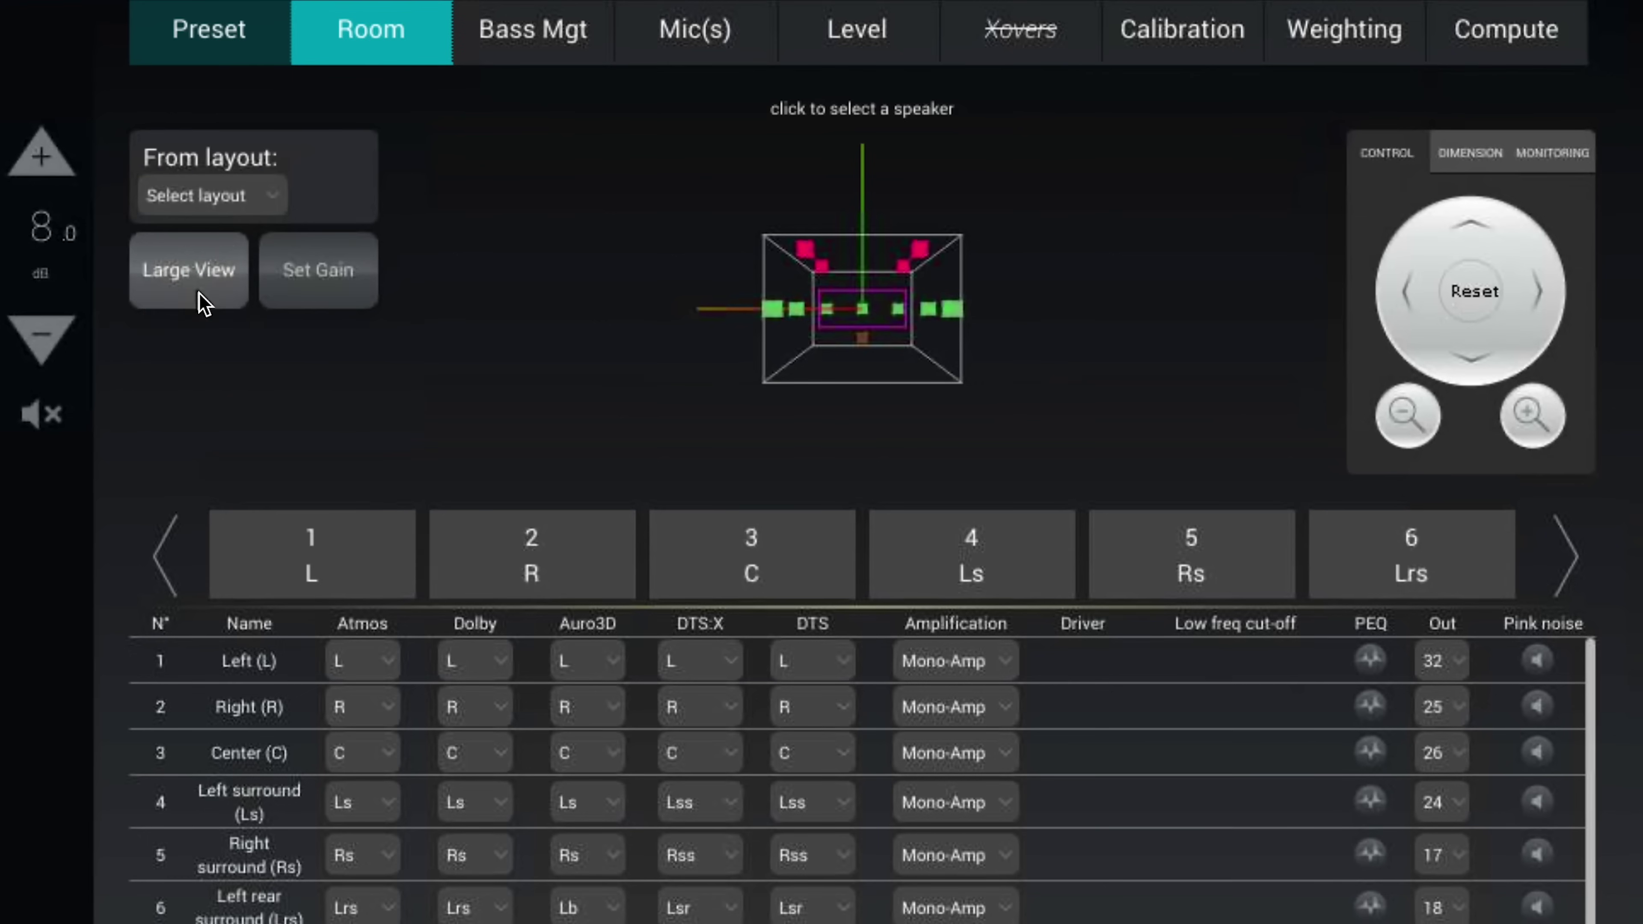
{"action": "left_click", "coordinate": [255, 197]}
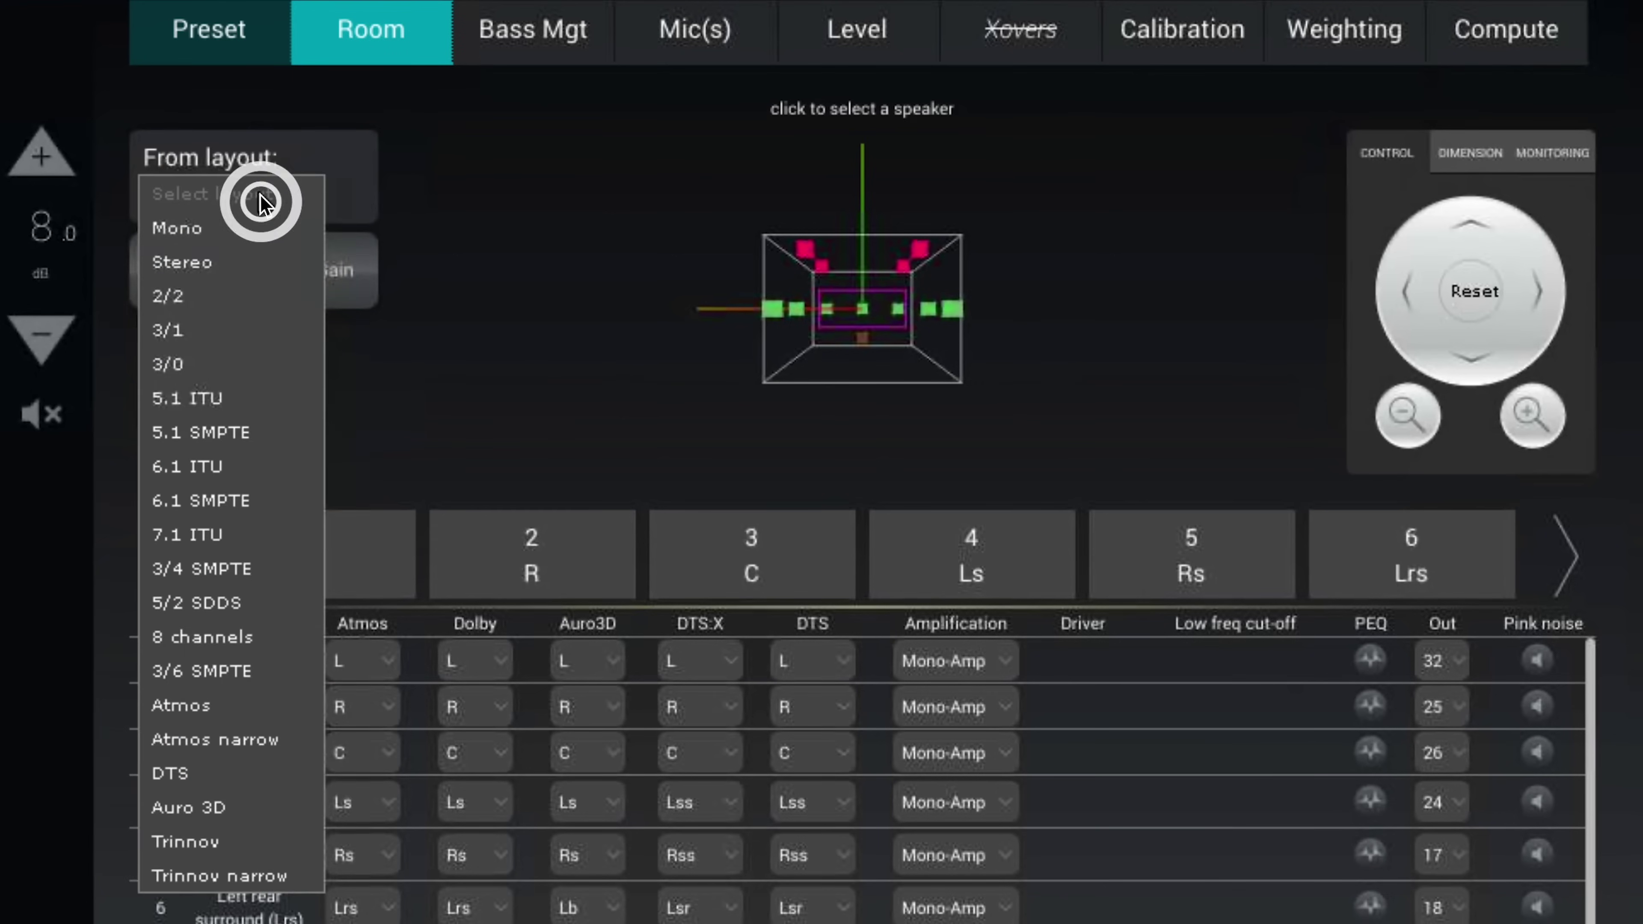
{"action": "left_click", "coordinate": [234, 233]}
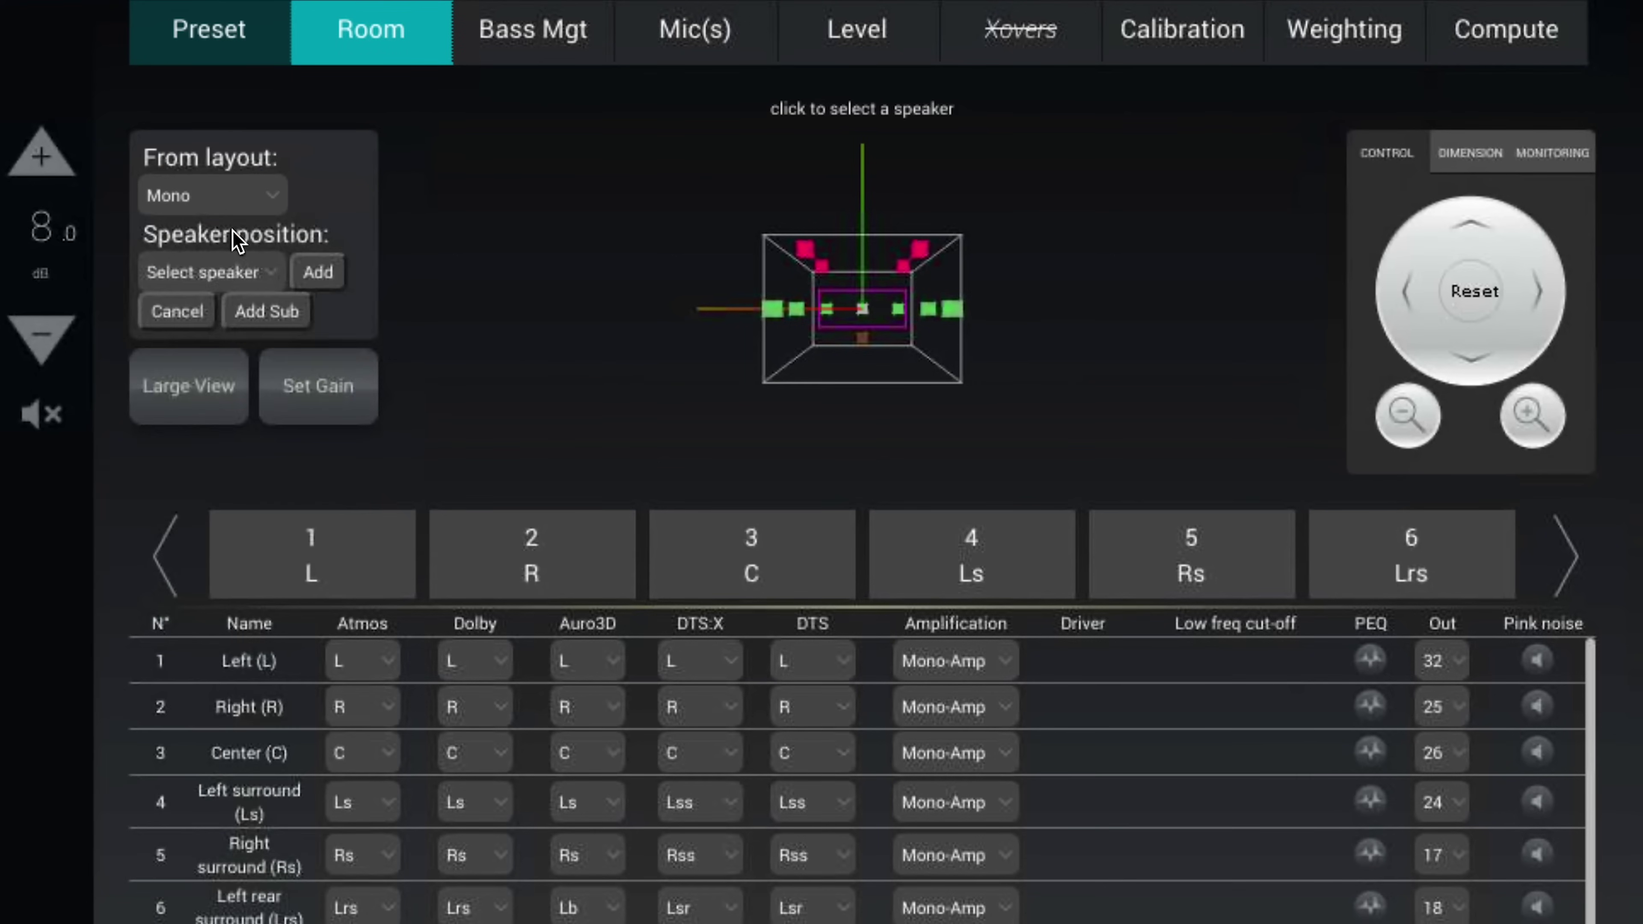
{"action": "left_click", "coordinate": [264, 313]}
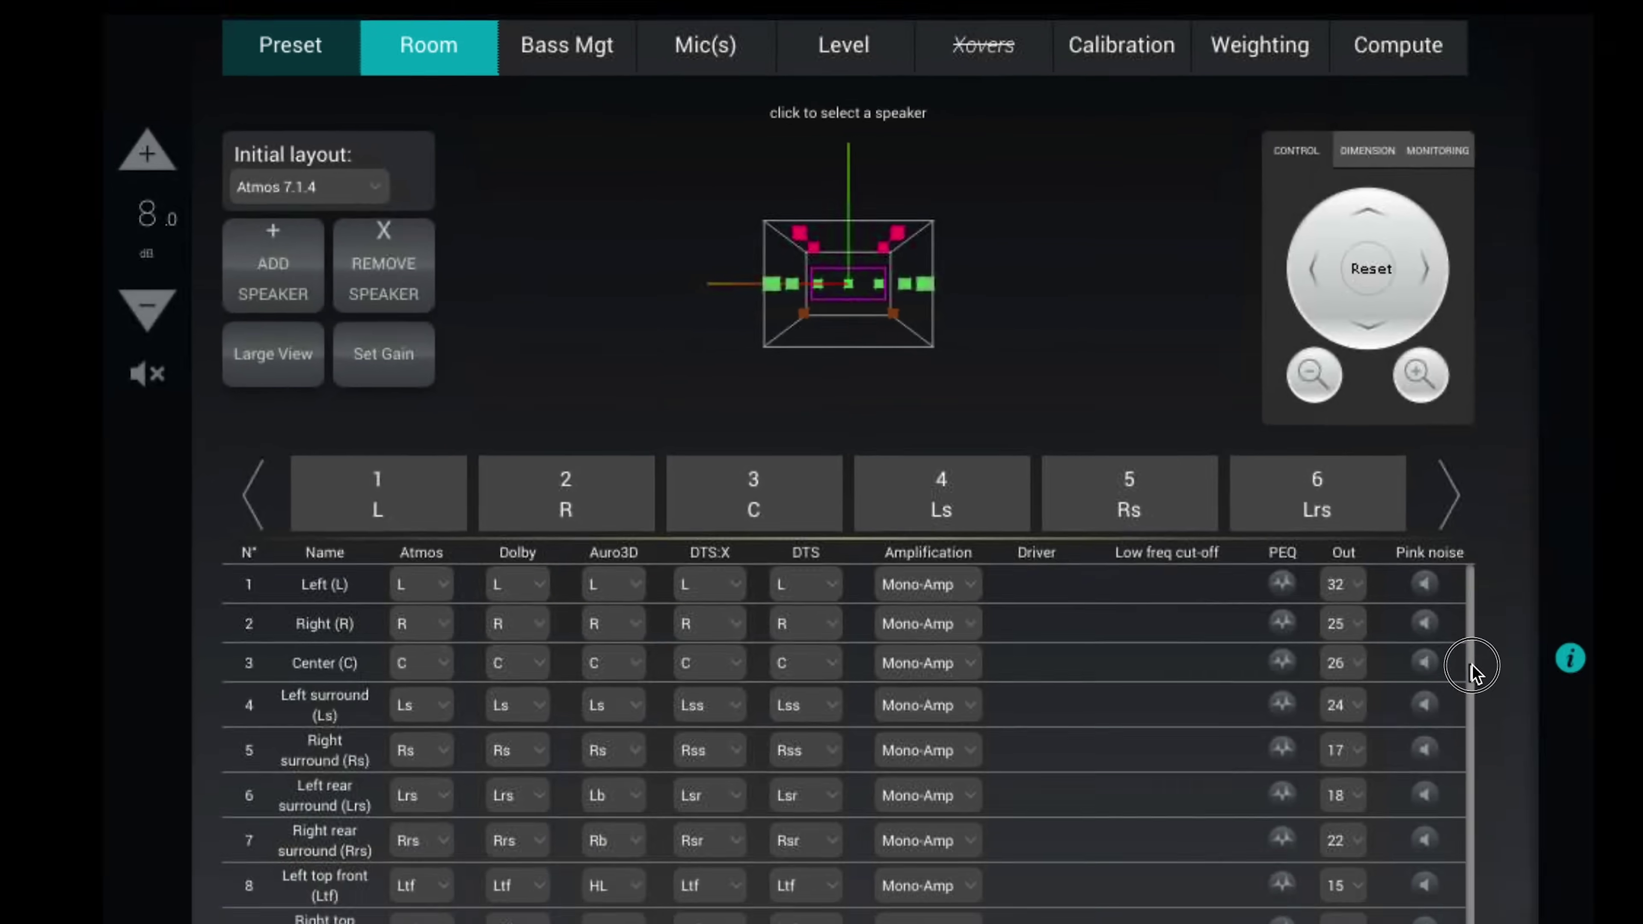
{"action": "left_click_drag", "start_coordinate": [1471, 664], "coordinate": [1327, 698]}
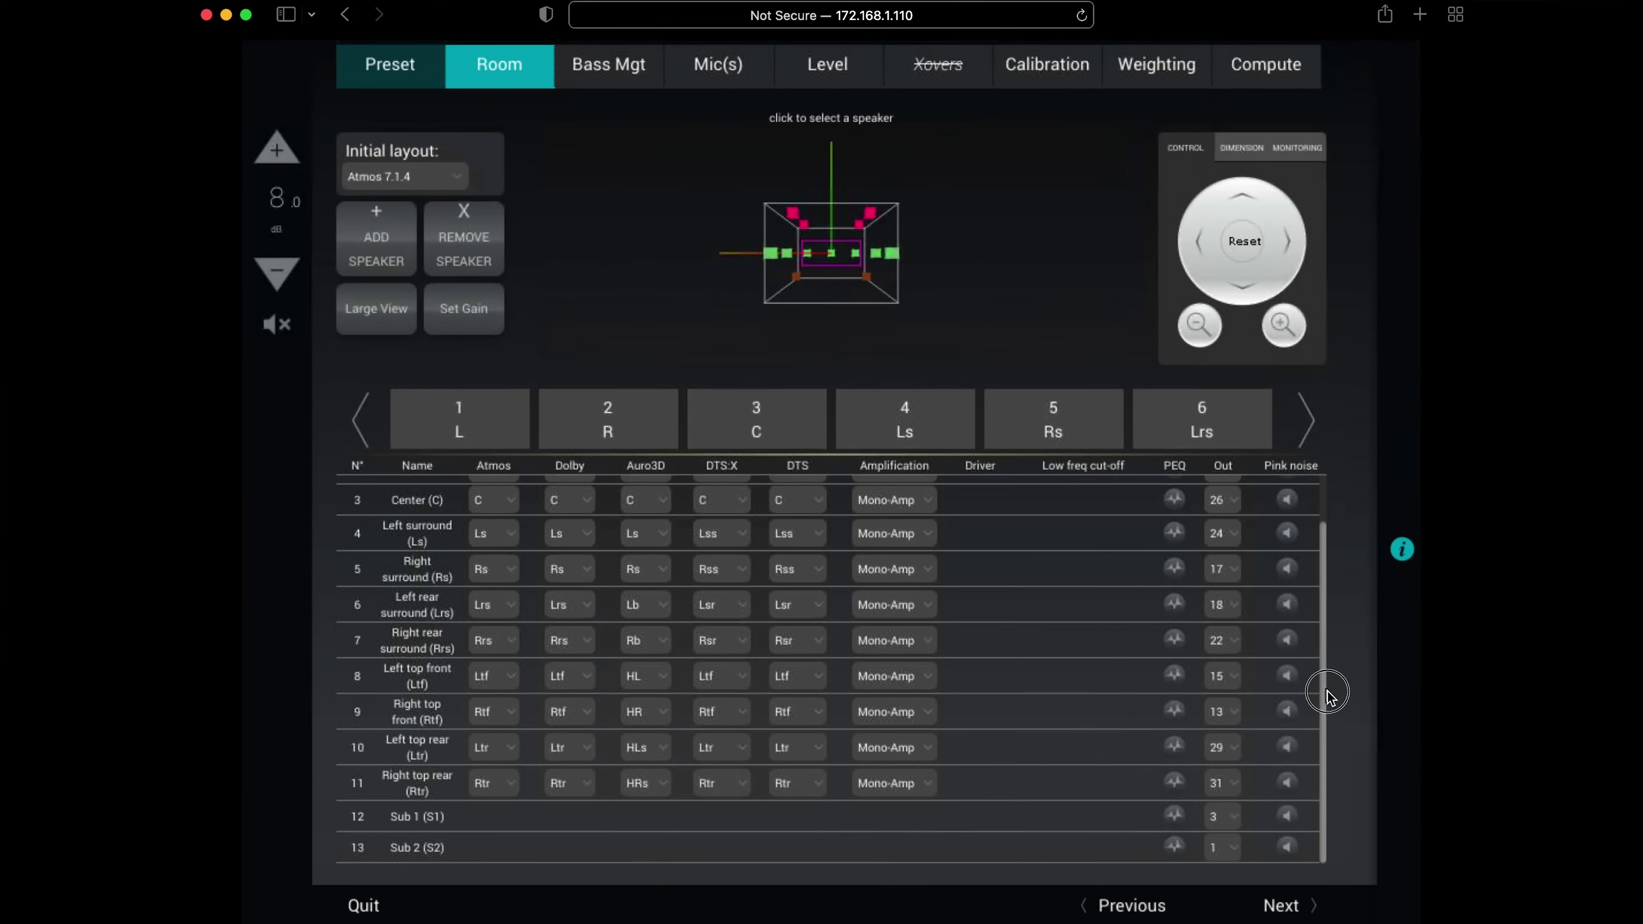
{"action": "left_click", "coordinate": [1224, 849]}
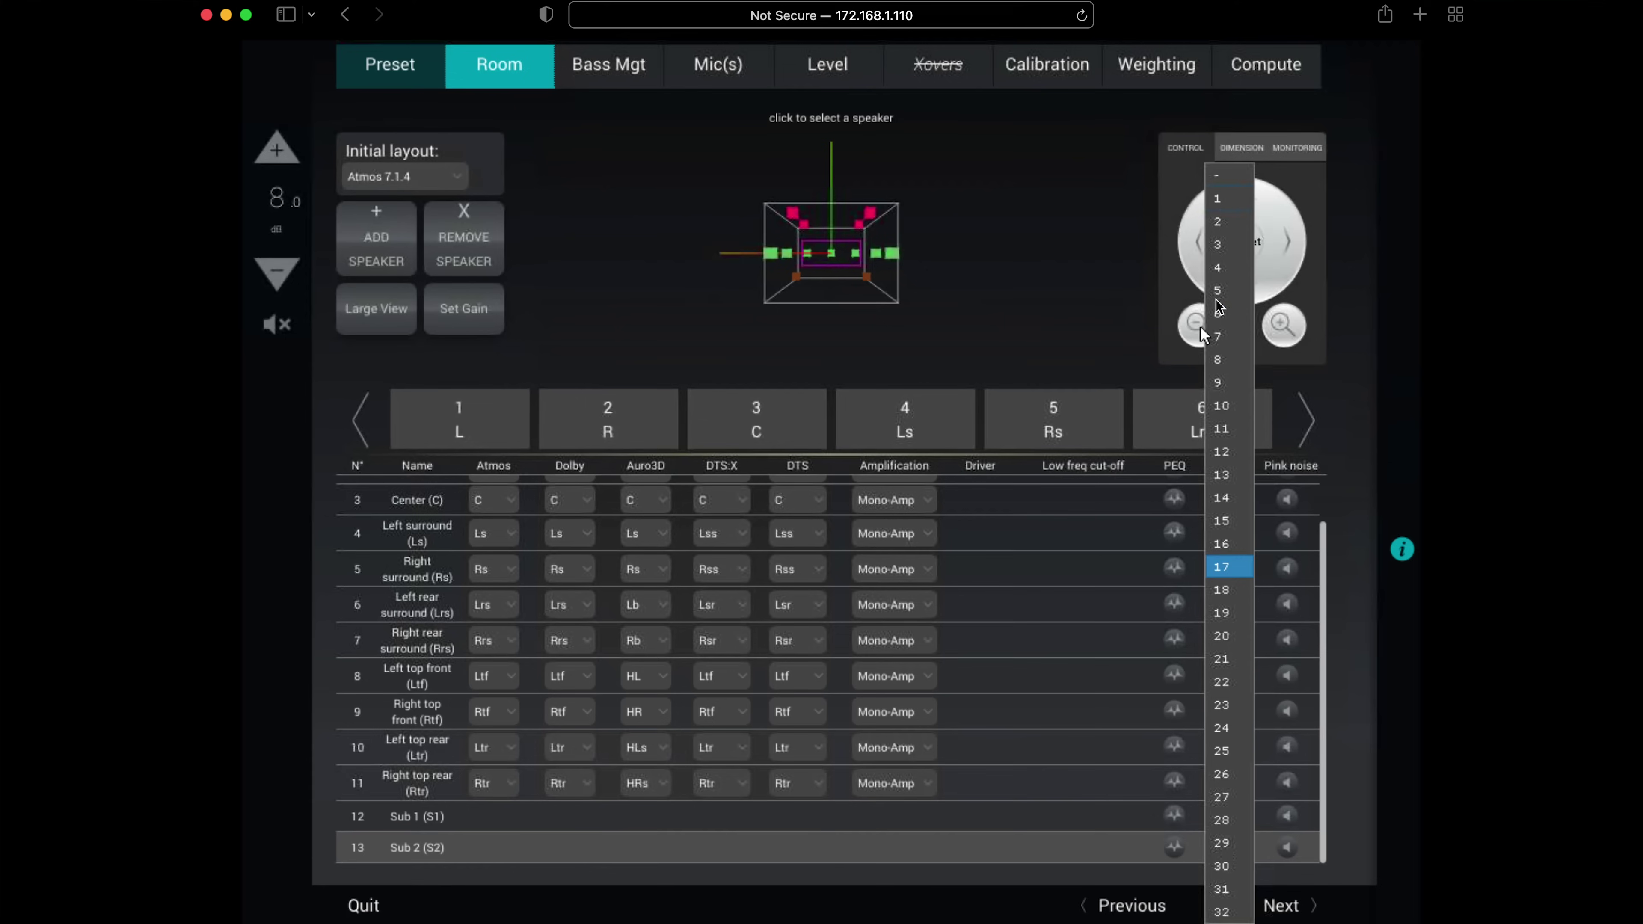
{"action": "left_click", "coordinate": [1226, 268]}
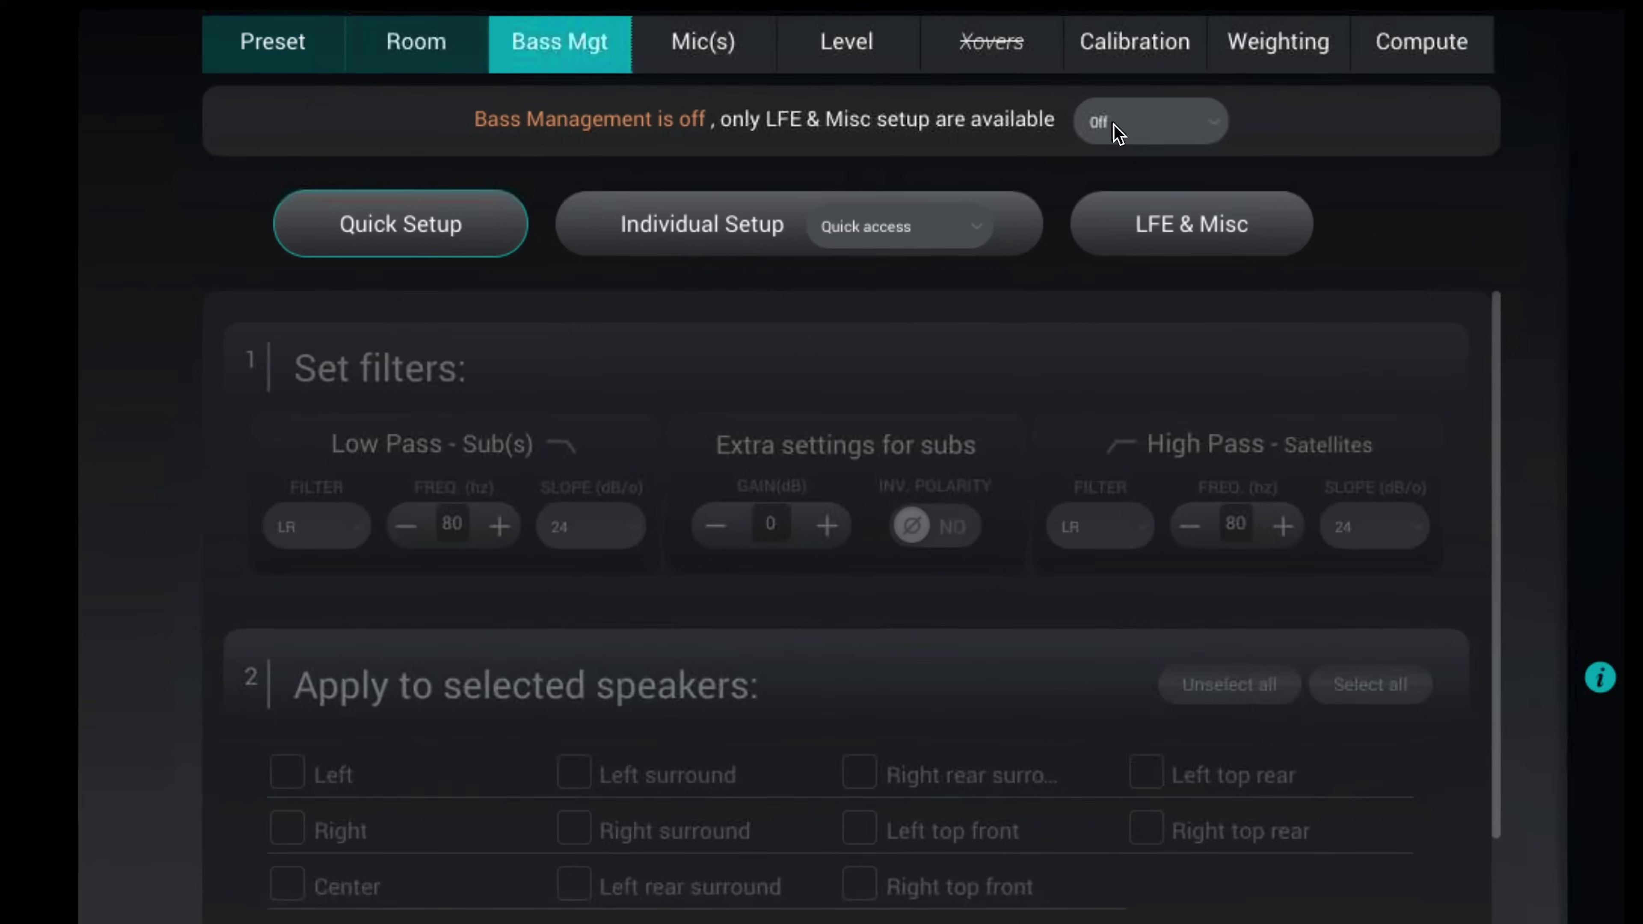
Switch the Bass Management mode to On.
{"action": "left_click", "coordinate": [1030, 126]}
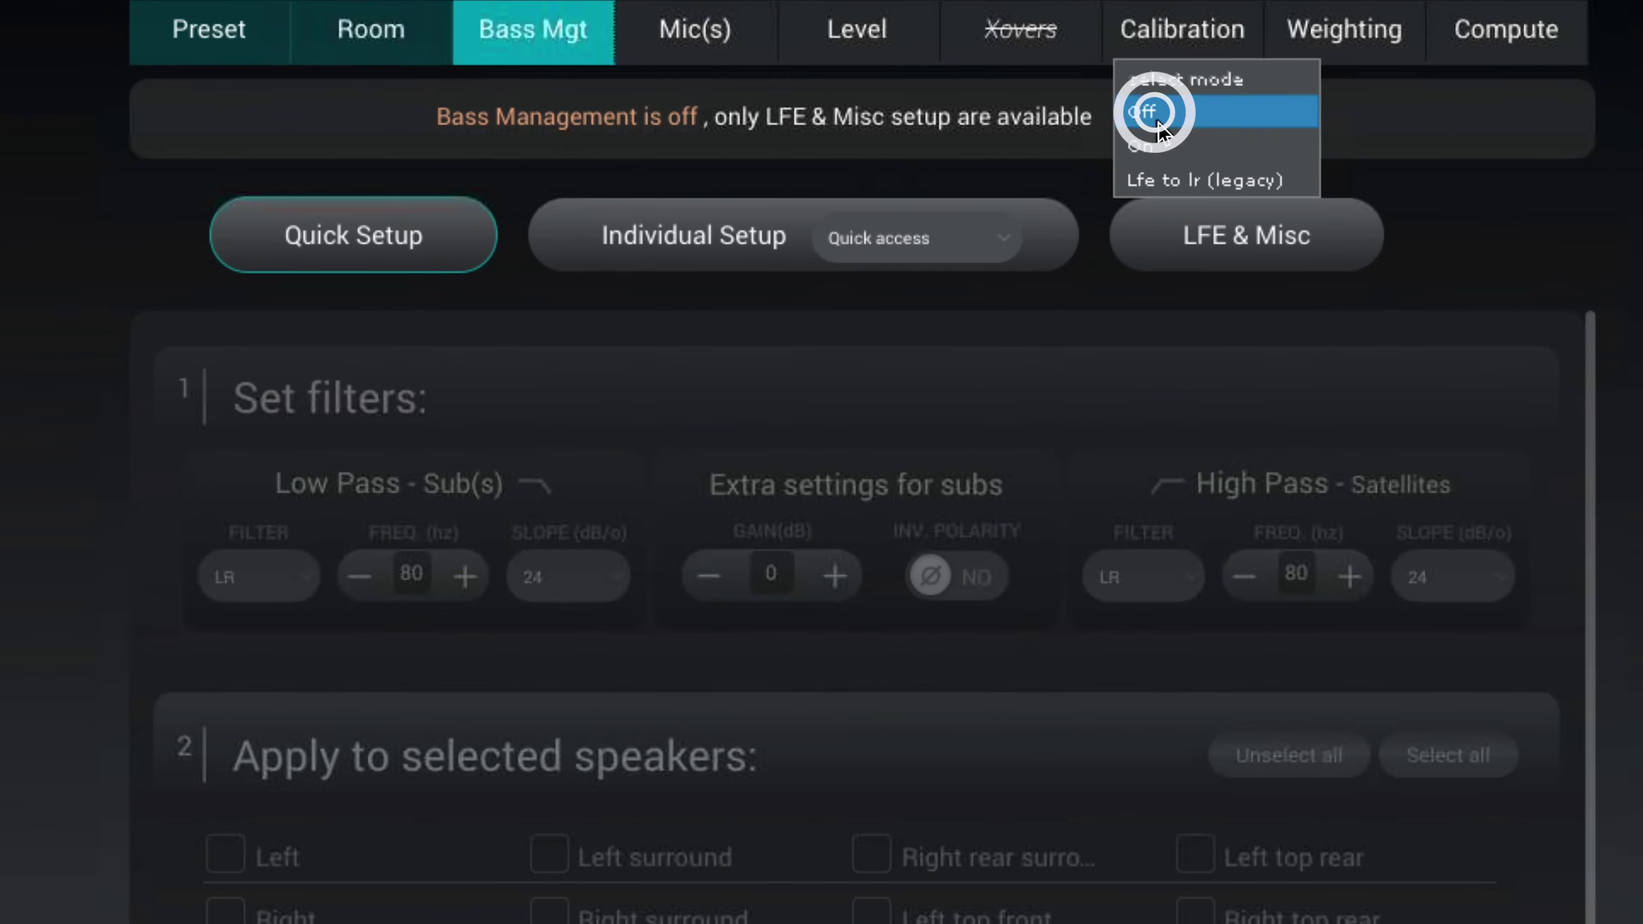
{"action": "left_click", "coordinate": [1164, 150]}
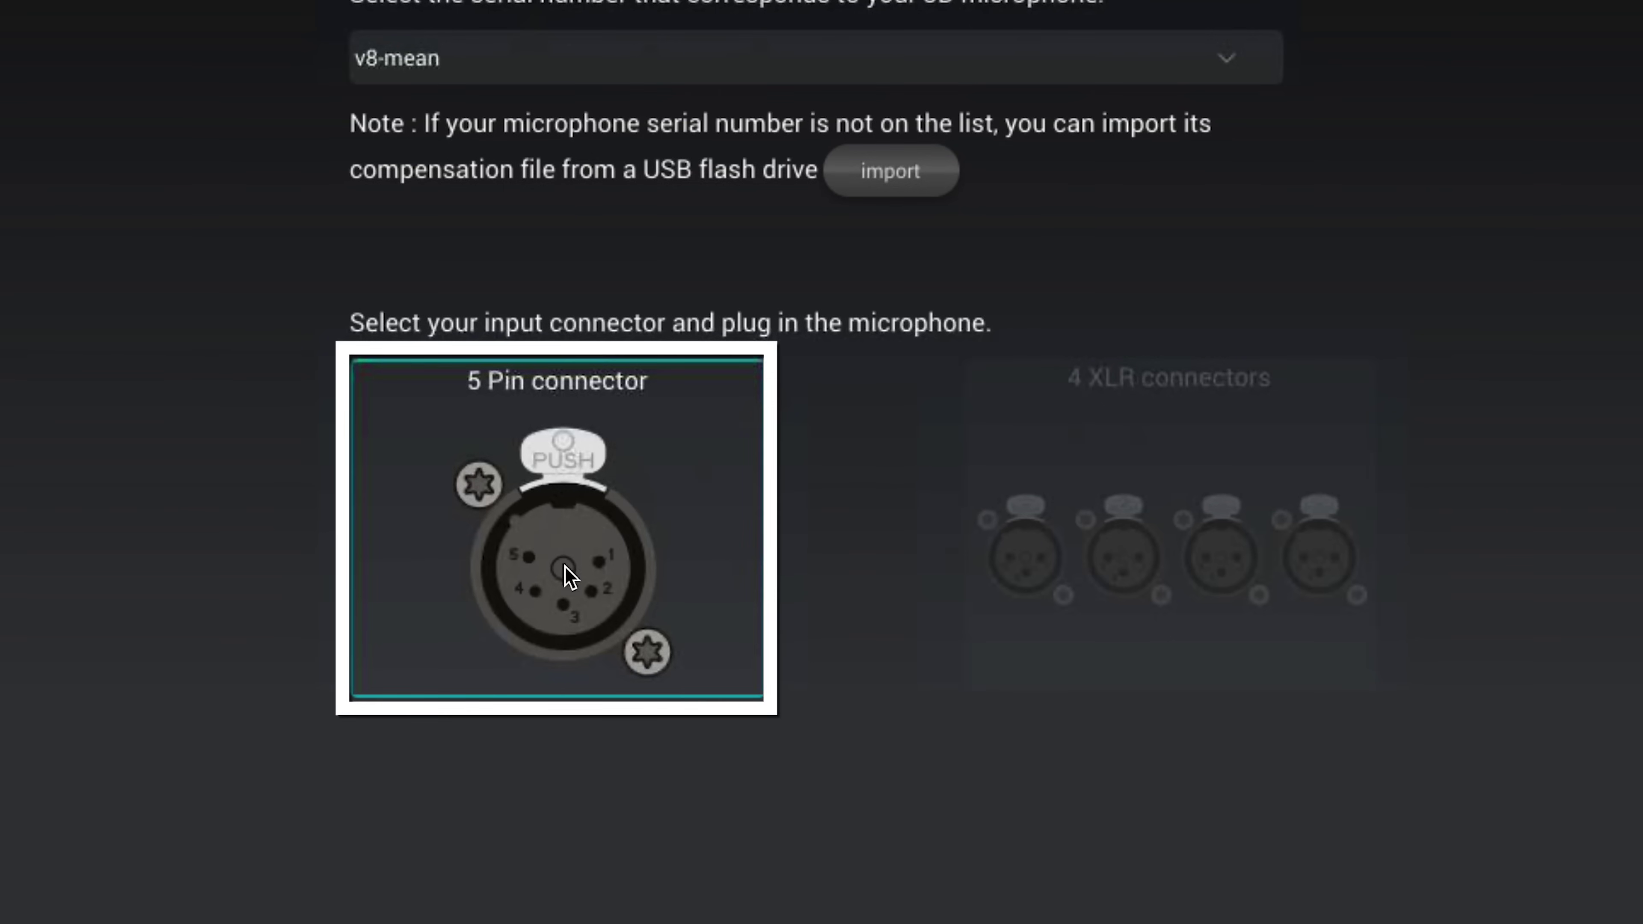
Select v9-1597 as the 3D microphone's serial number.
{"action": "left_click", "coordinate": [734, 202]}
{"action": "left_click", "coordinate": [569, 231]}
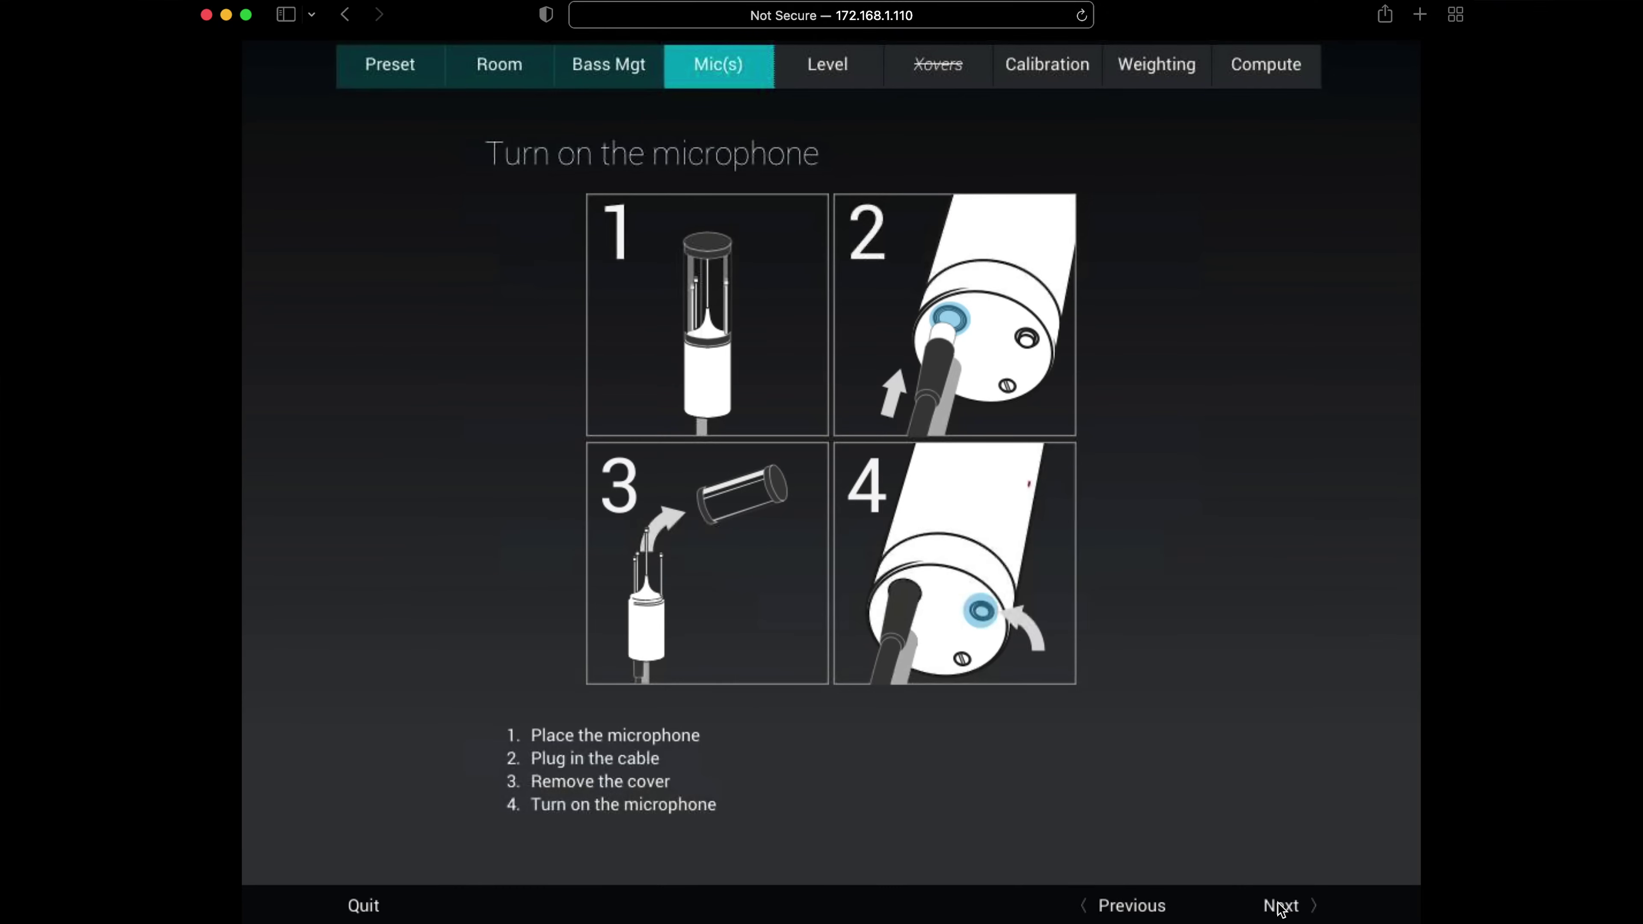
Advance from the Turn on the microphone page to the Level calibration step.
{"action": "left_click", "coordinate": [1278, 907]}
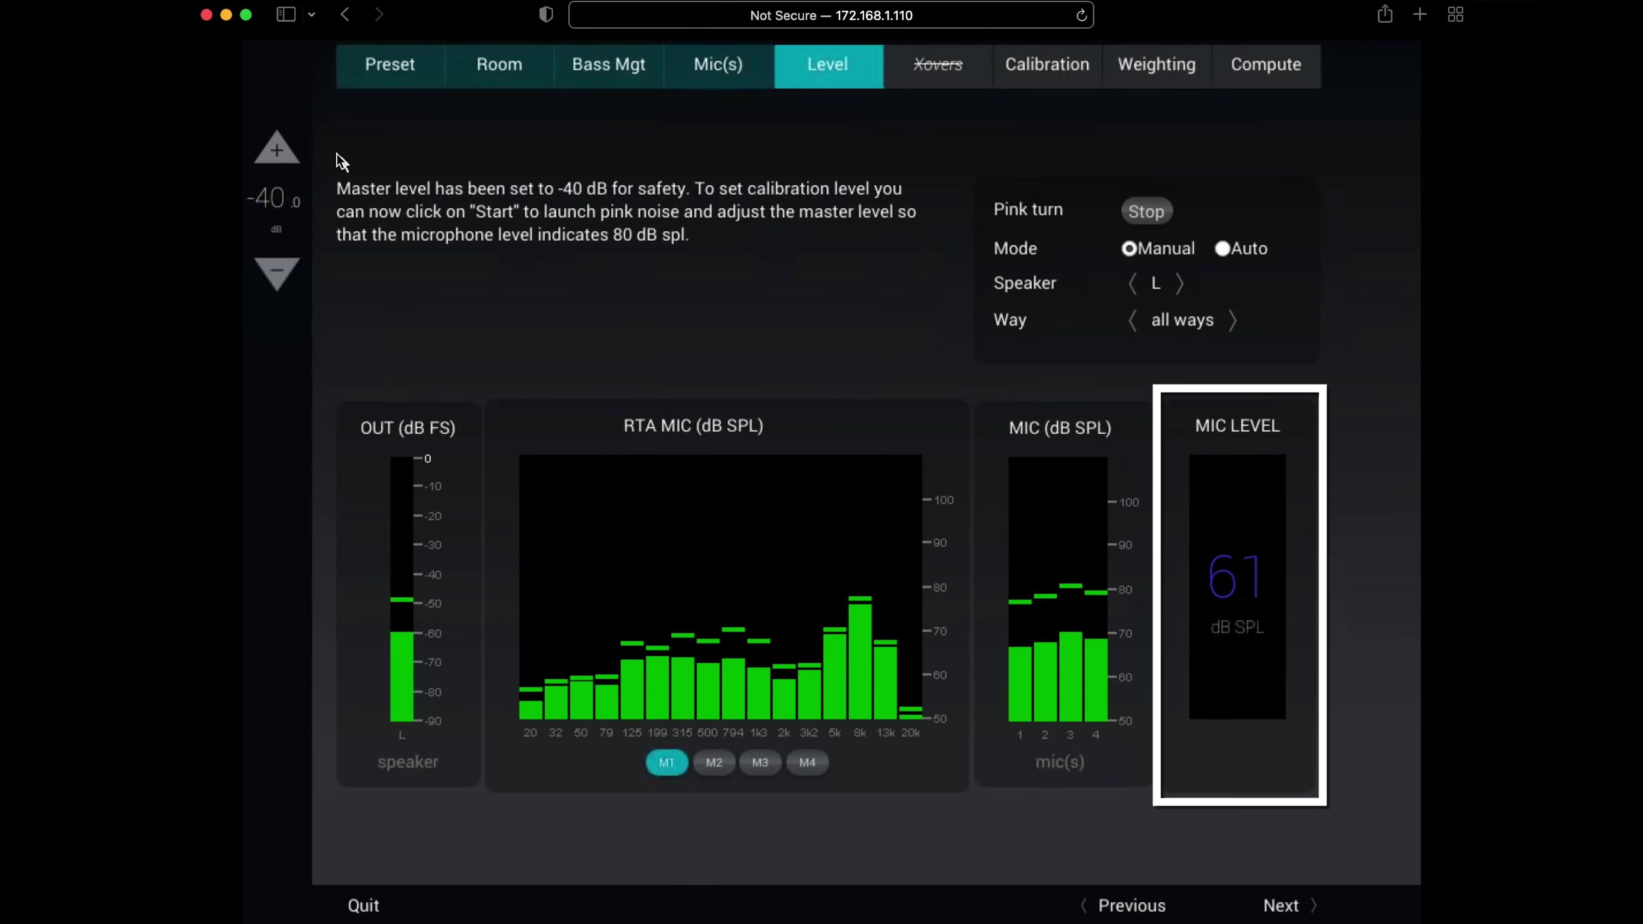
Raise the master level to -11 dB so the mic reads near 80 dB SPL, then stop the pink noise.
{"action": "left_click", "coordinate": [276, 154]}
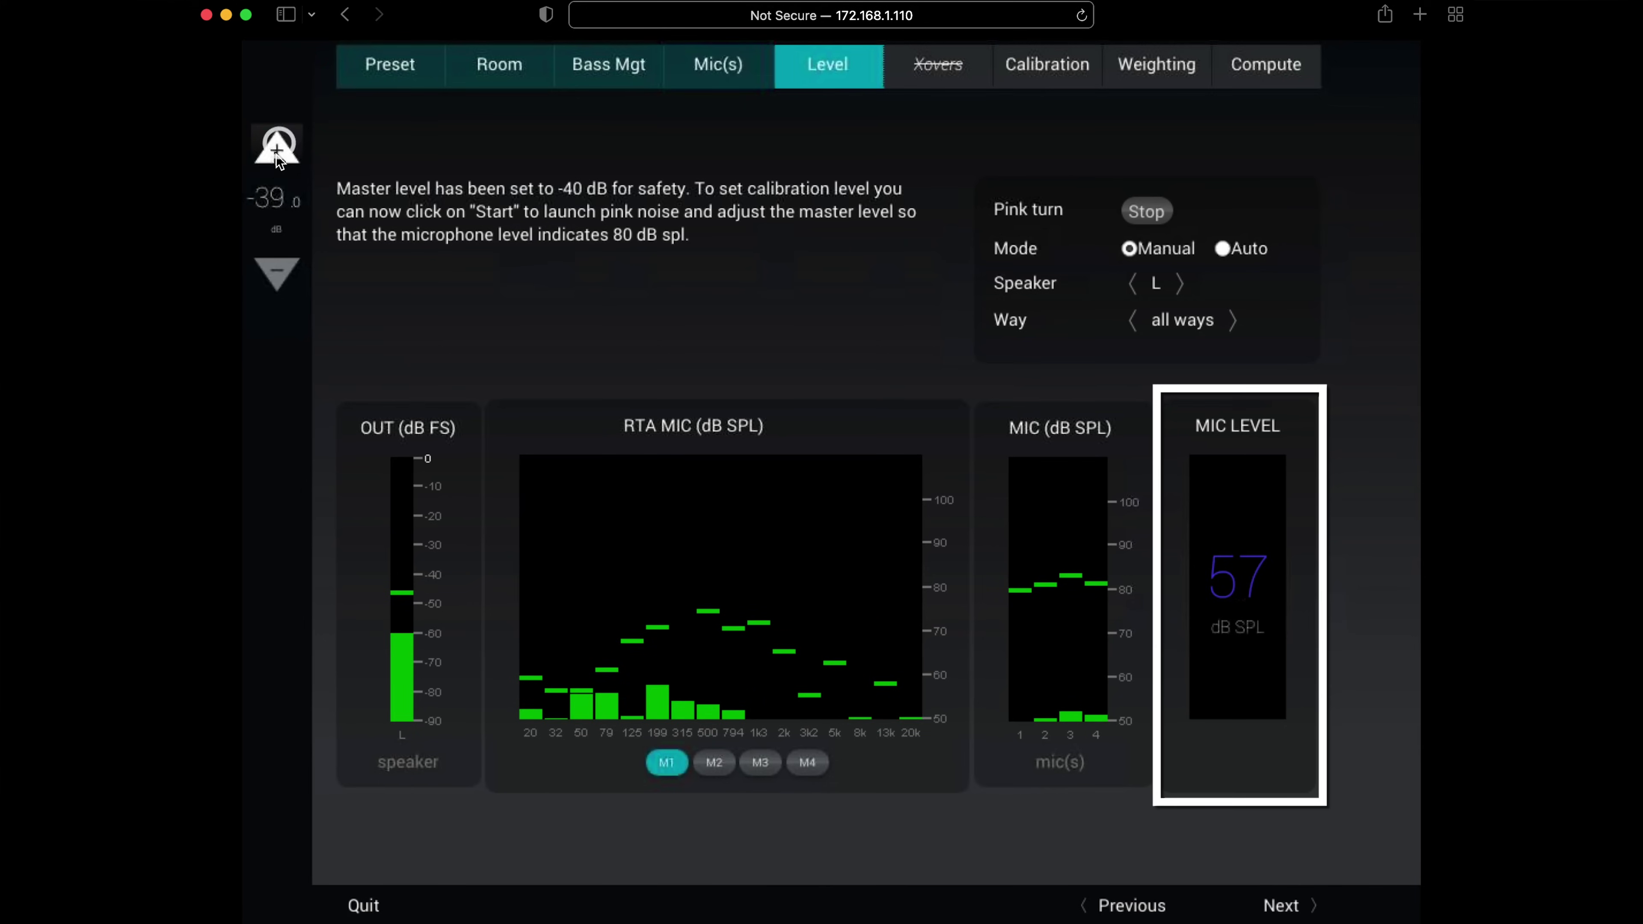
{"action": "left_click", "coordinate": [276, 154]}
{"action": "left_click", "coordinate": [277, 154]}
{"action": "left_click", "coordinate": [277, 154]}
{"action": "left_click", "coordinate": [277, 154]}
{"action": "left_click", "coordinate": [277, 154]}
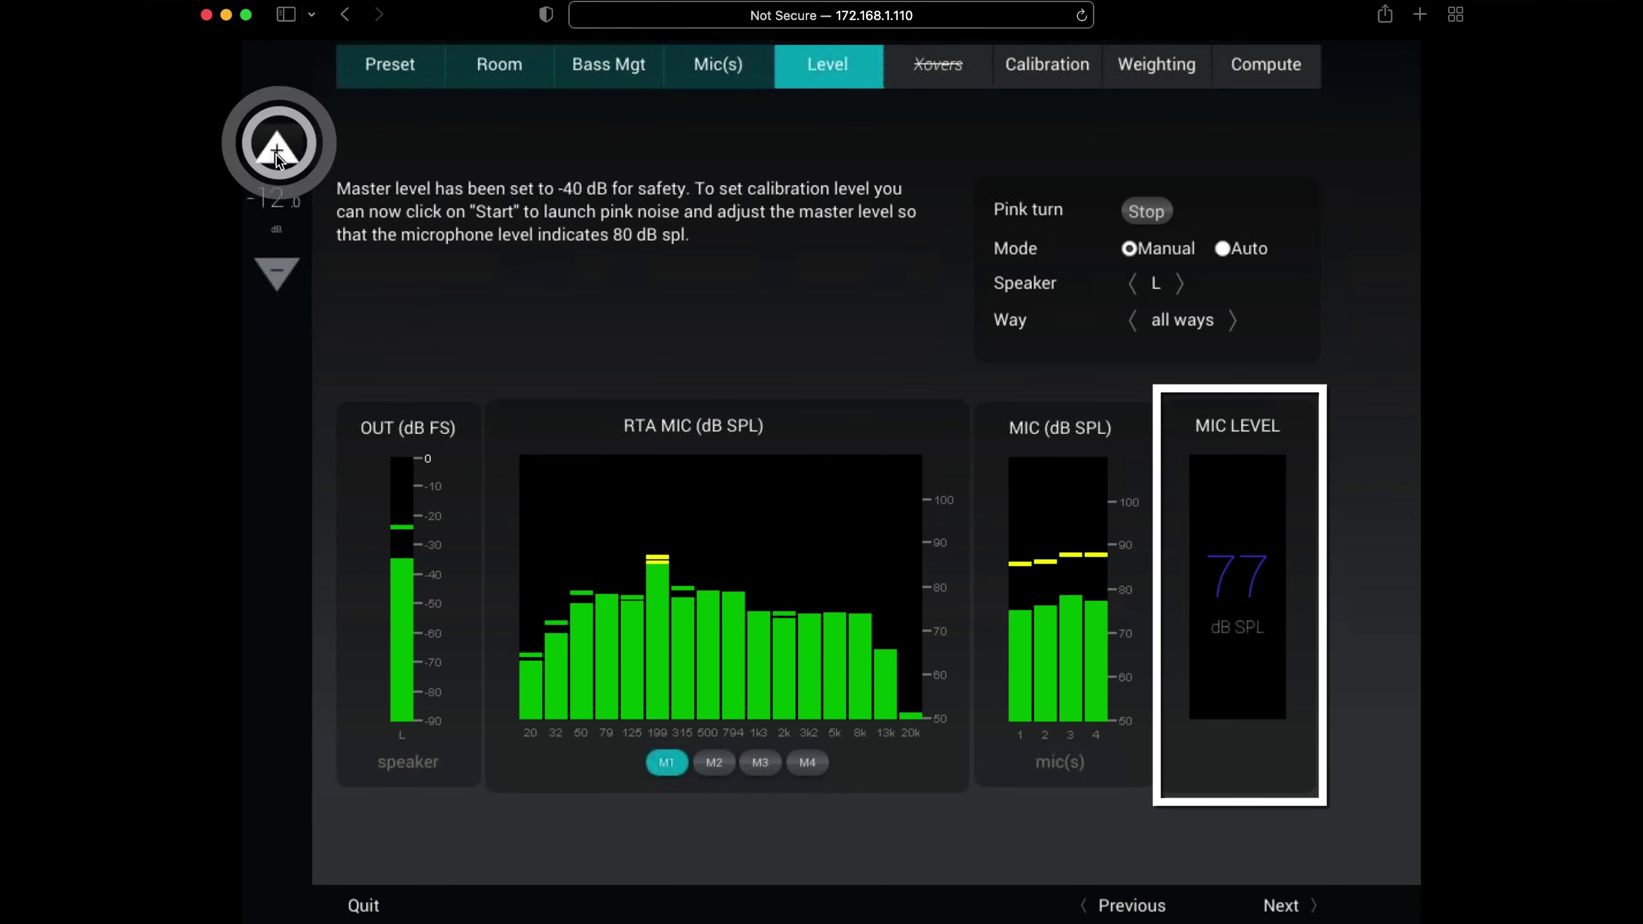
{"action": "left_click", "coordinate": [1144, 217]}
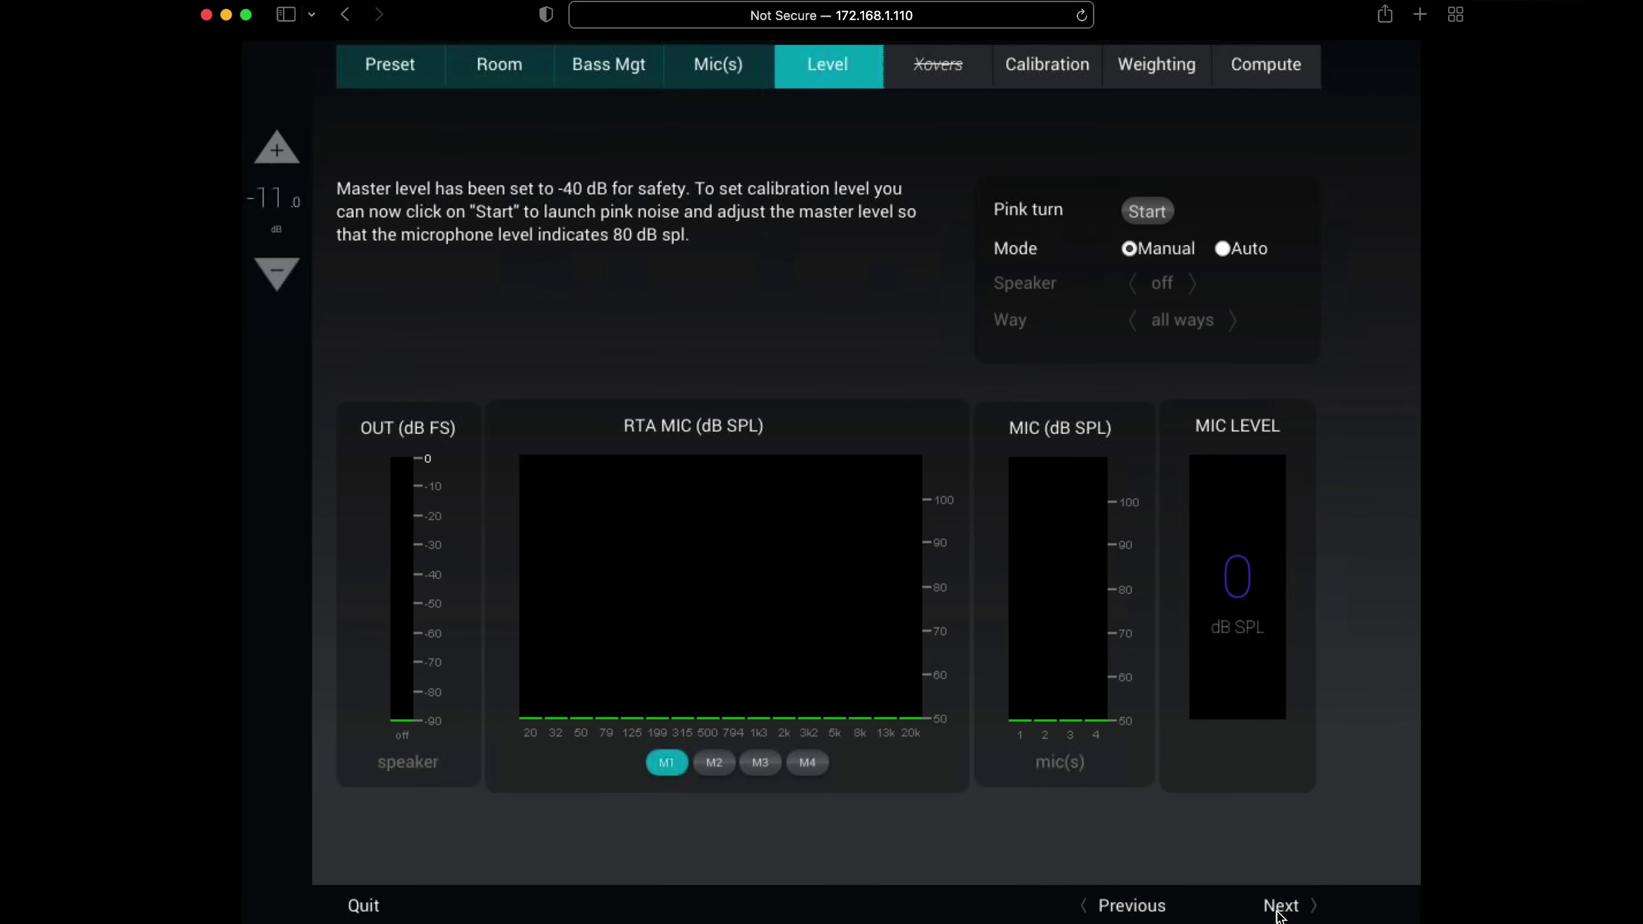
In the Calibration step, rename Measurement 1 to 'MLP' and start calibrating it.
{"action": "left_click", "coordinate": [1278, 908]}
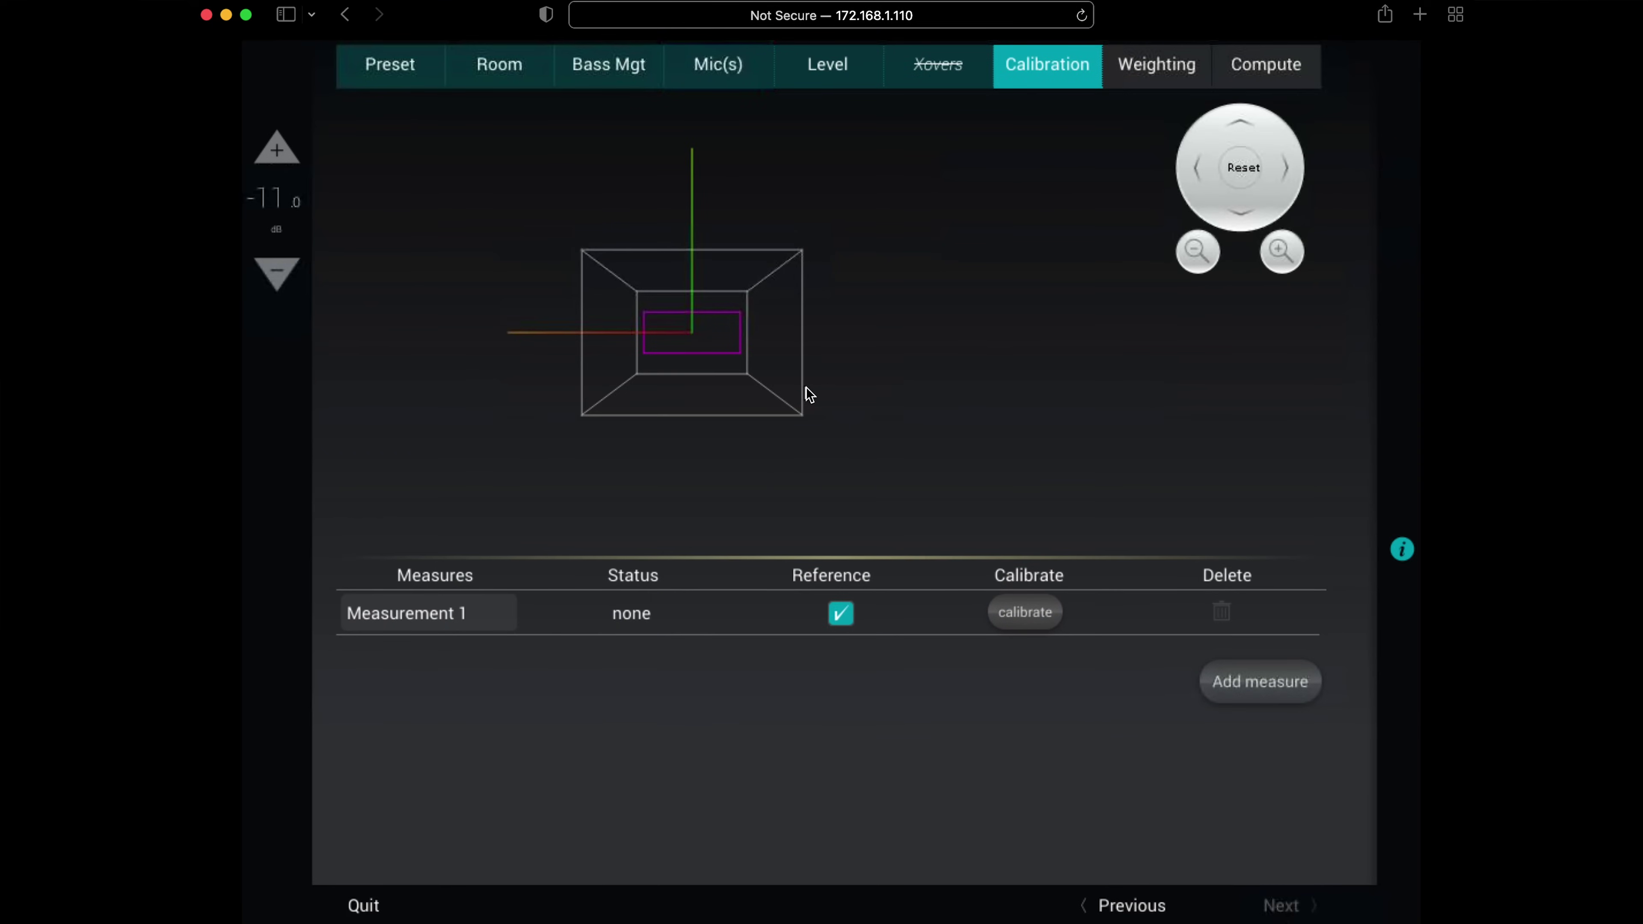
{"action": "left_click", "coordinate": [472, 618]}
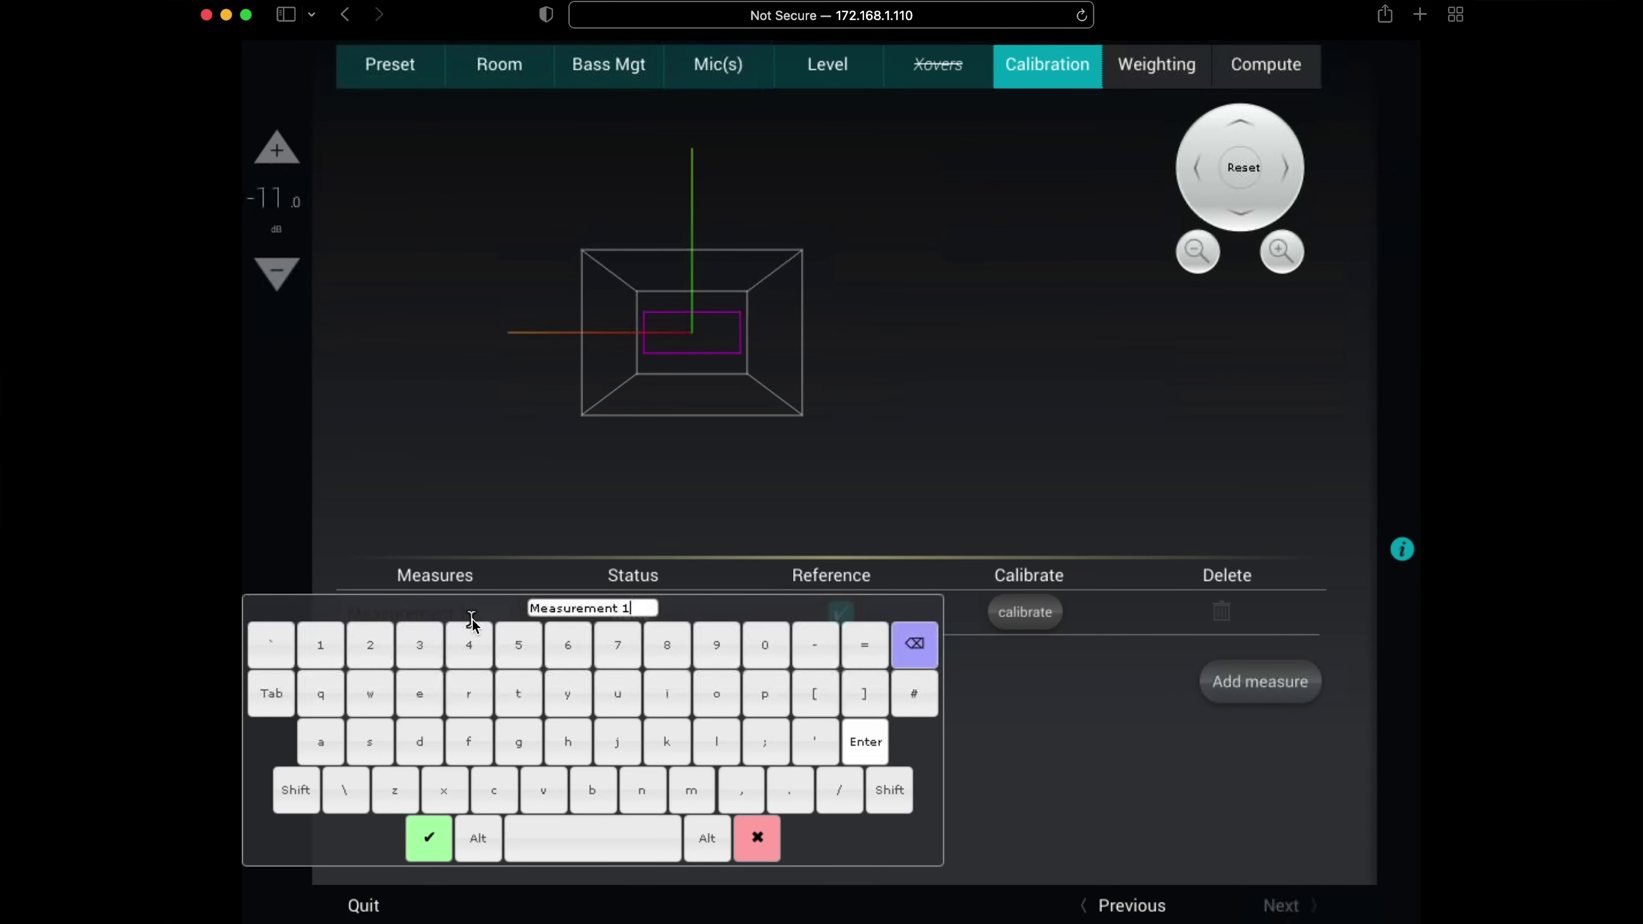
{"action": "left_click", "coordinate": [545, 502]}
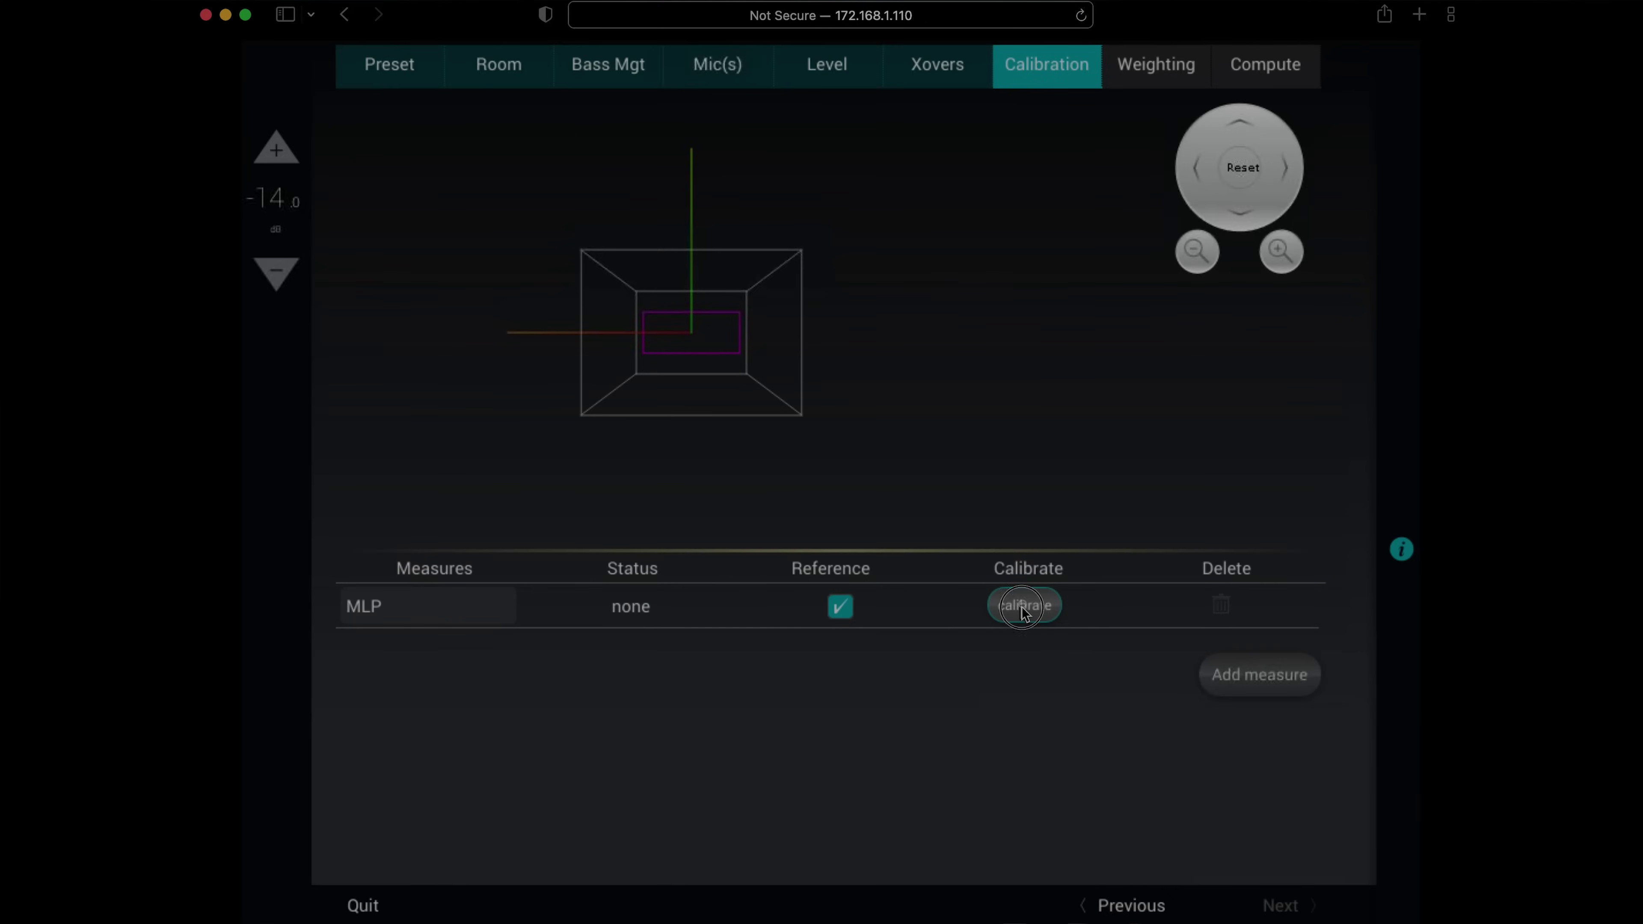
{"action": "left_click", "coordinate": [1021, 608]}
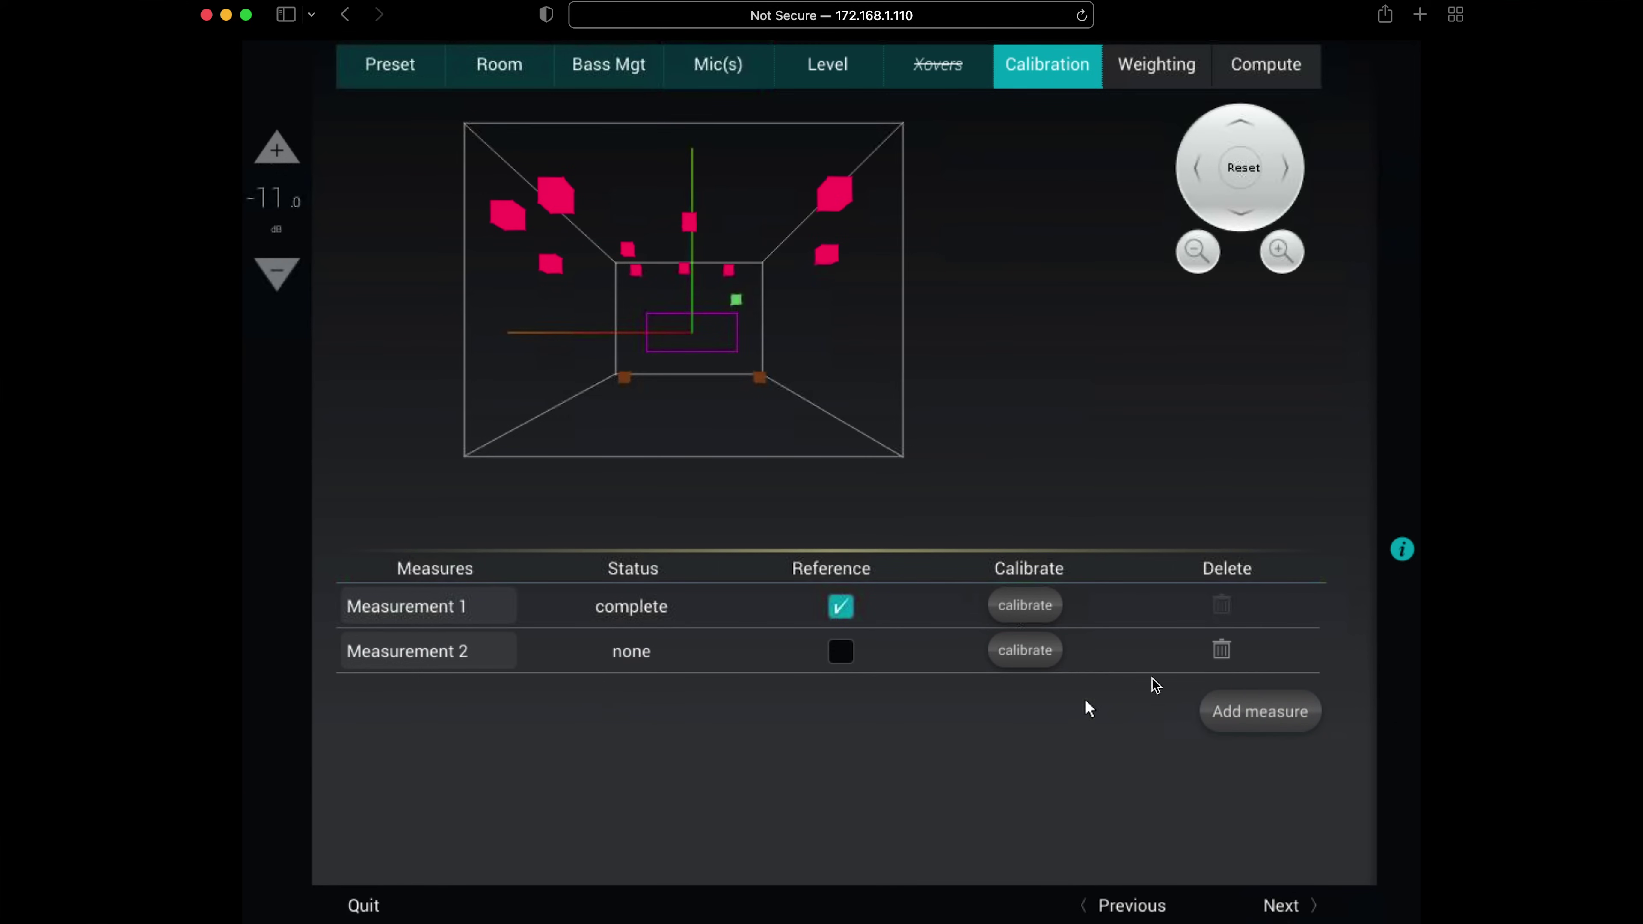
Delete the empty Measurement 2 from the measurement list.
{"action": "left_click", "coordinate": [1220, 653]}
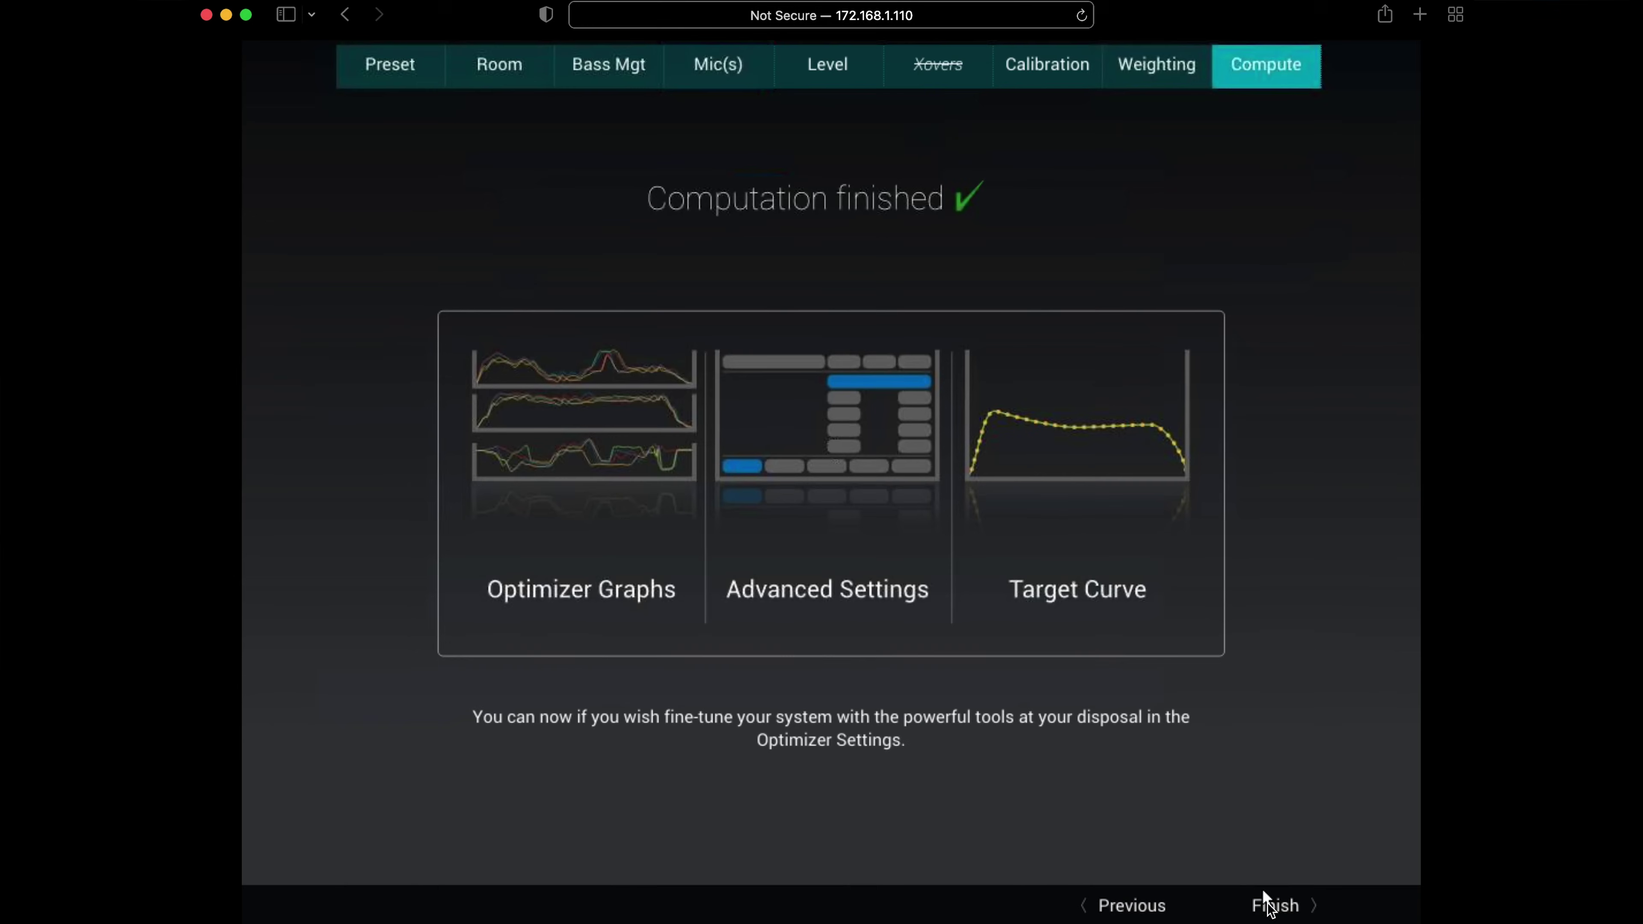
Finish the Optimizer wizard and dismiss the 'Please turn off the microphone' notice.
{"action": "left_click", "coordinate": [1271, 909]}
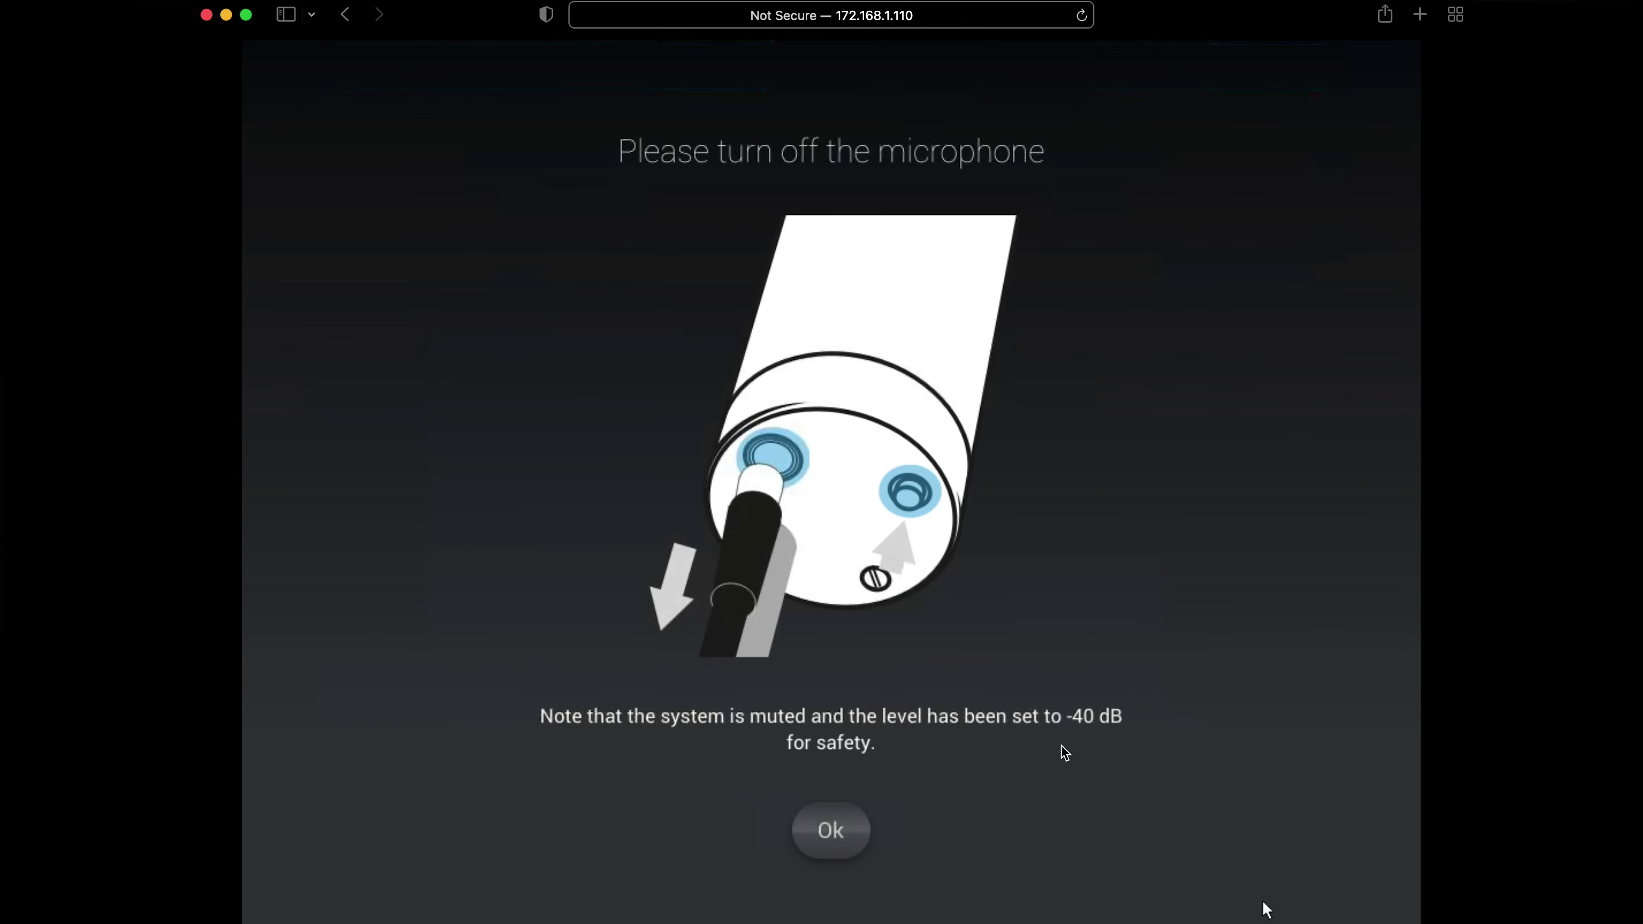
{"action": "left_click", "coordinate": [844, 832]}
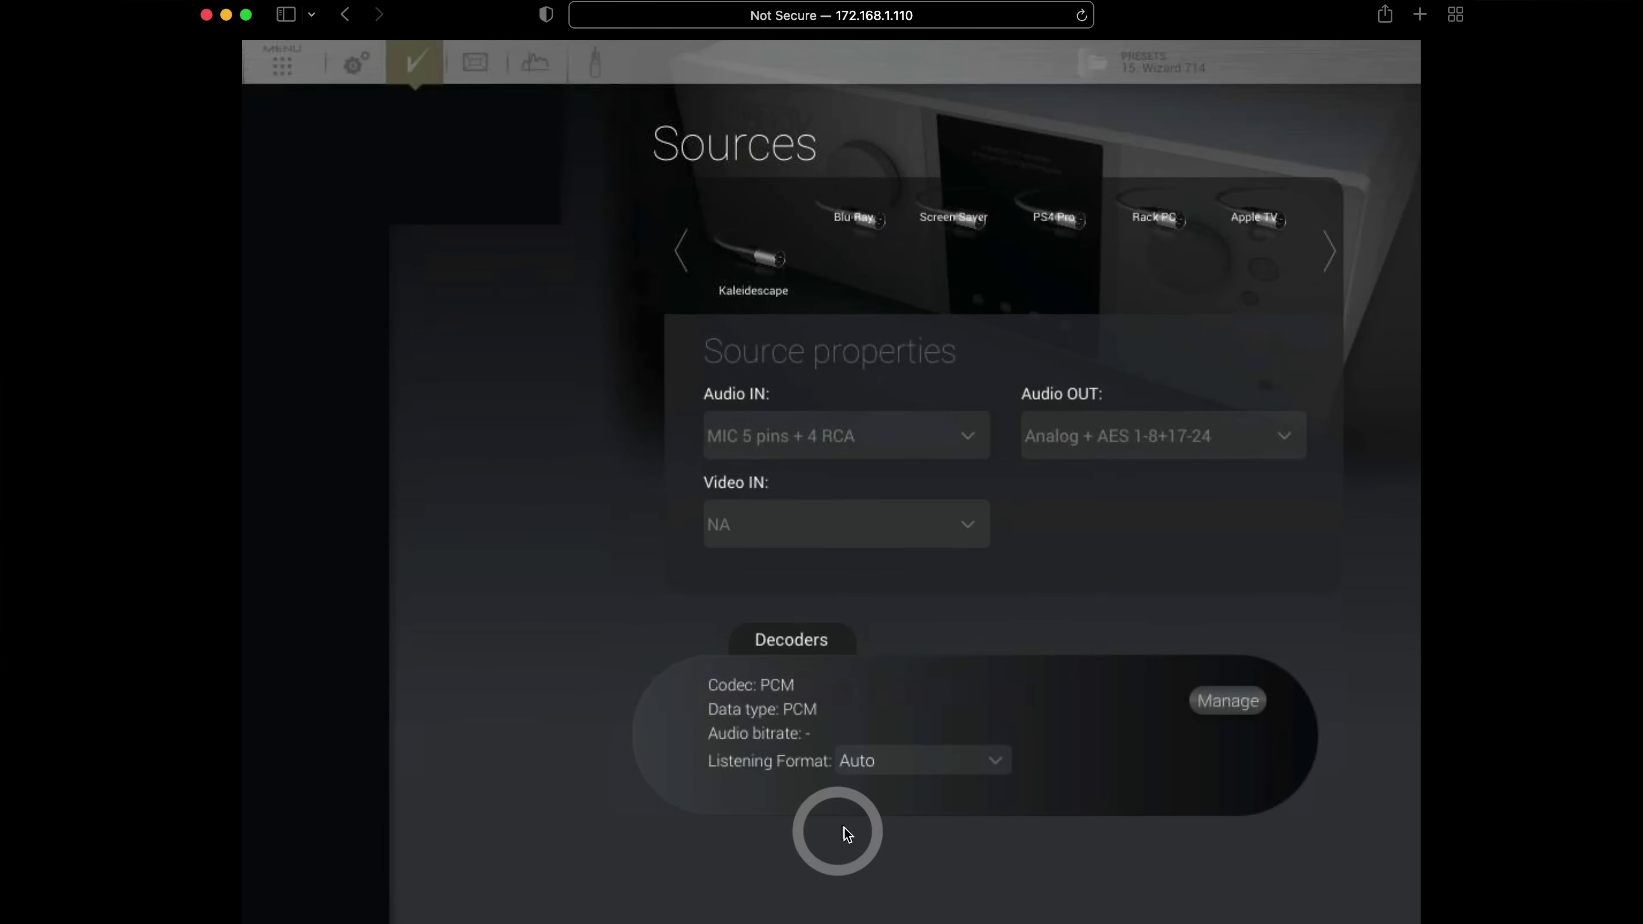